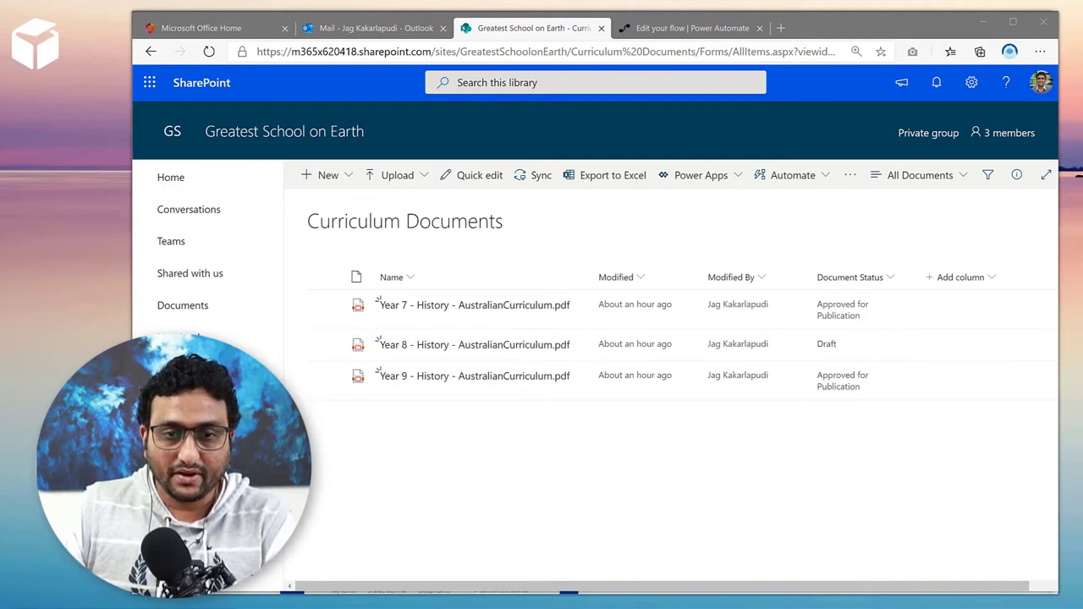
# Switch to the curriculum approval workflow PDF in Adobe Acrobat Reader and examine the flowchart from document review start to End Process.
pyautogui.hotkey('alt', 'Tab')
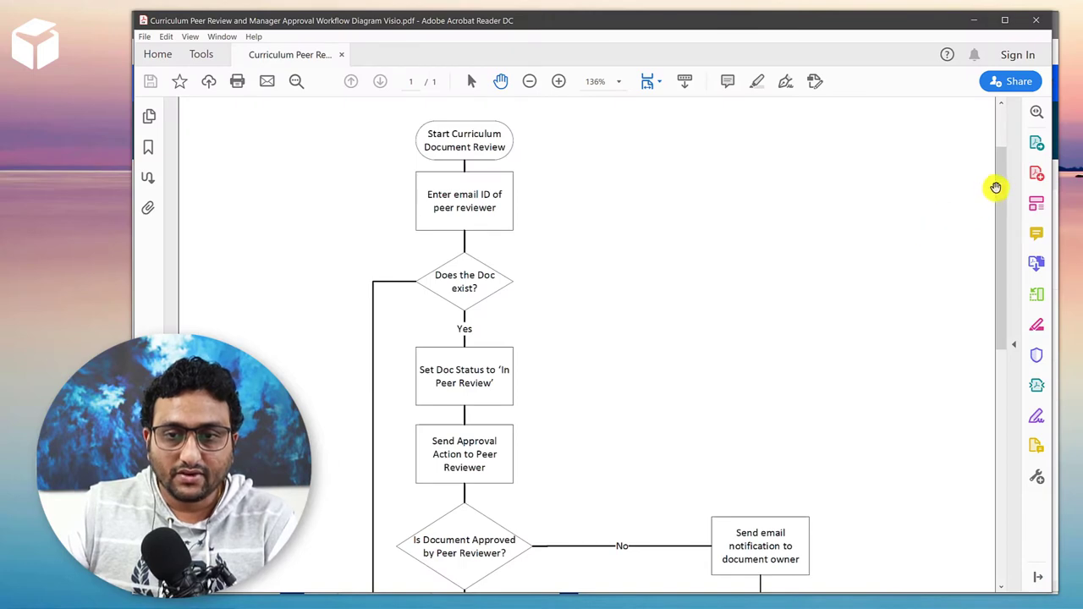
pyautogui.moveTo(998, 171); pyautogui.dragTo(967, 169)
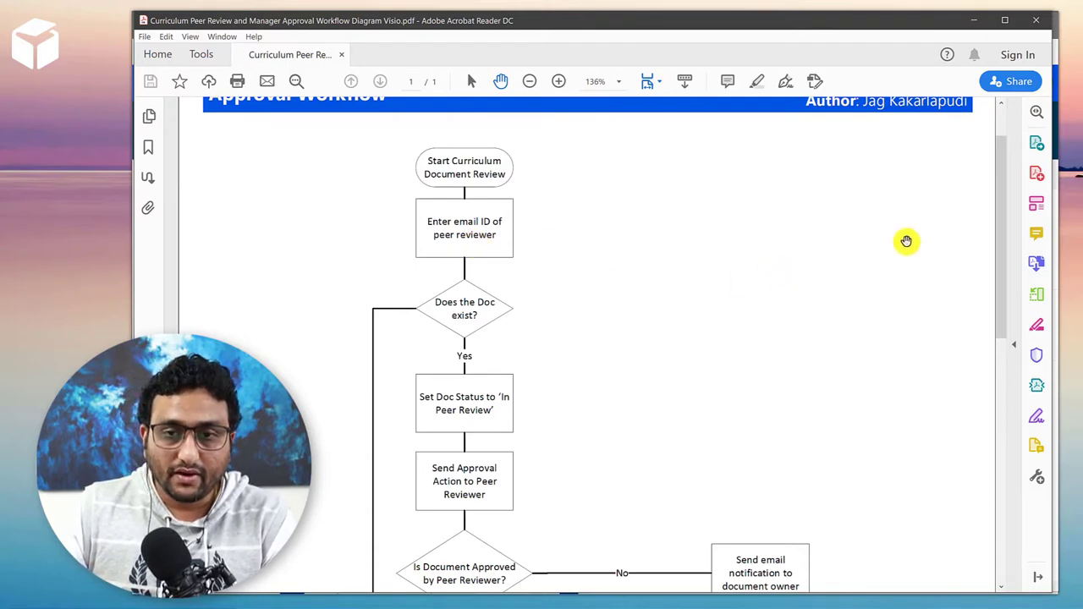
pyautogui.moveTo(1002, 182); pyautogui.dragTo(979, 262)
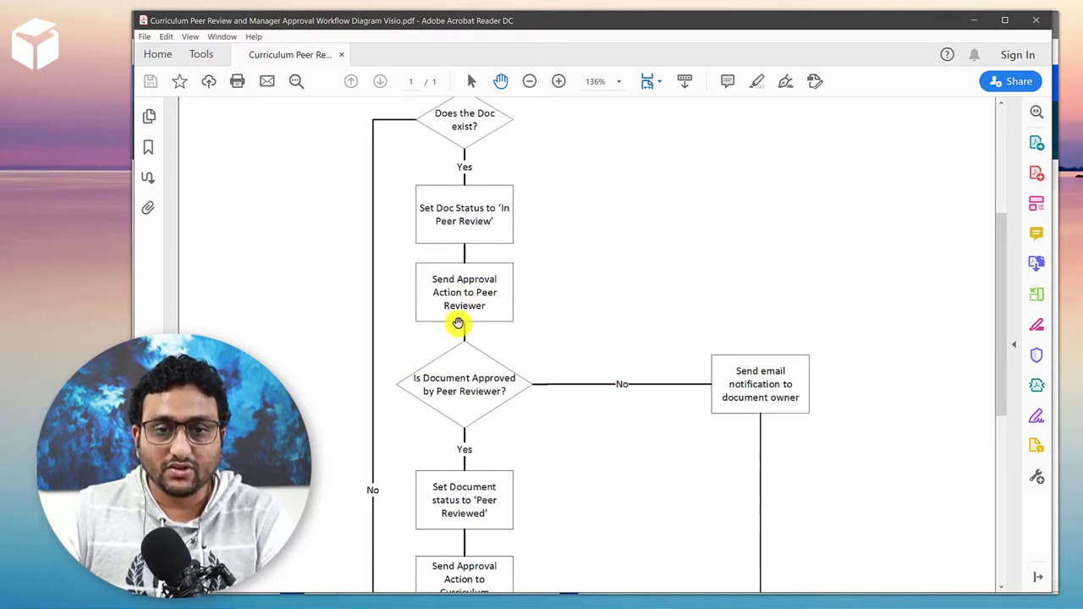
pyautogui.scroll(-1, 544, 387)
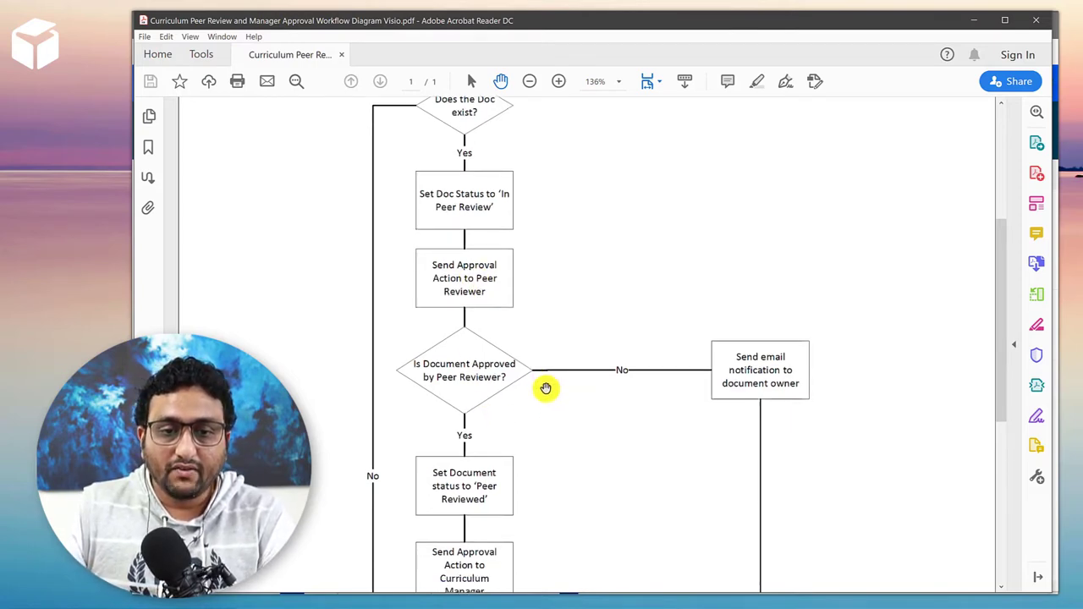
pyautogui.scroll(-1, 542, 386)
pyautogui.scroll(-3, 542, 385)
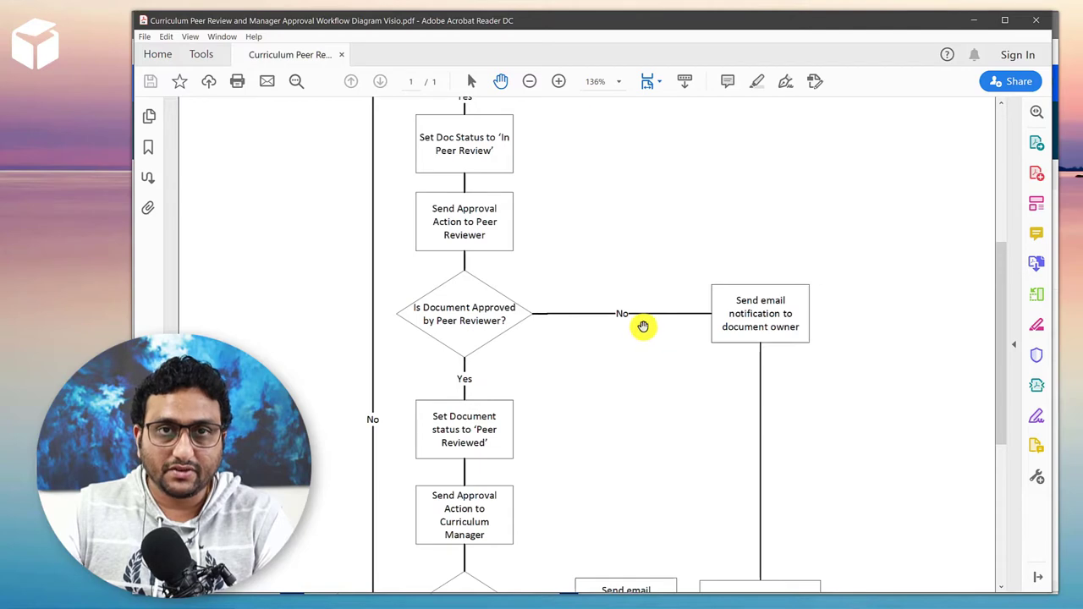
pyautogui.scroll(-2, 636, 326)
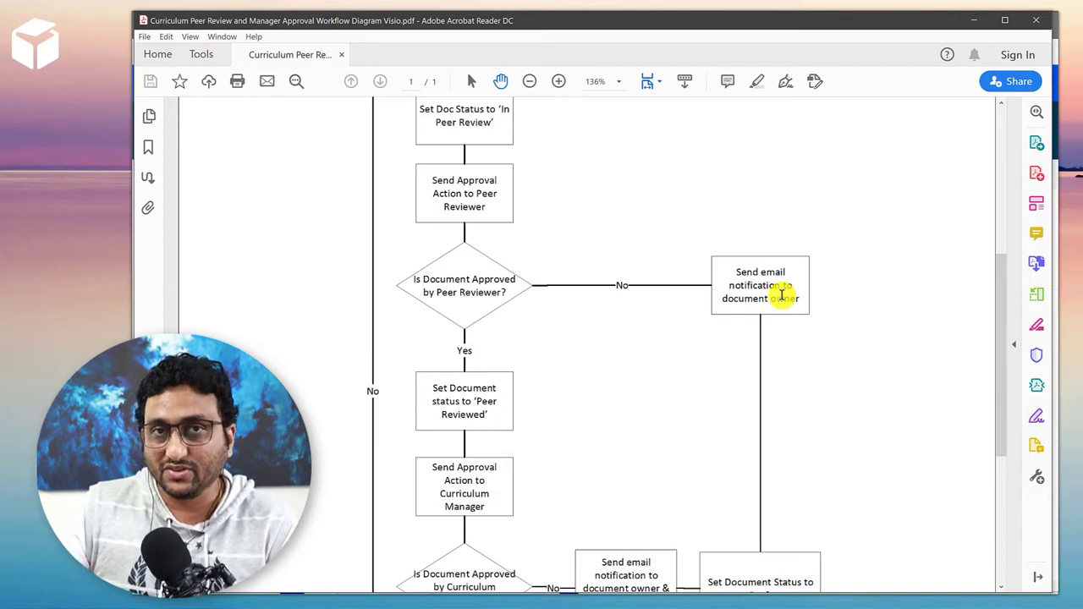
pyautogui.scroll(-3, 787, 329)
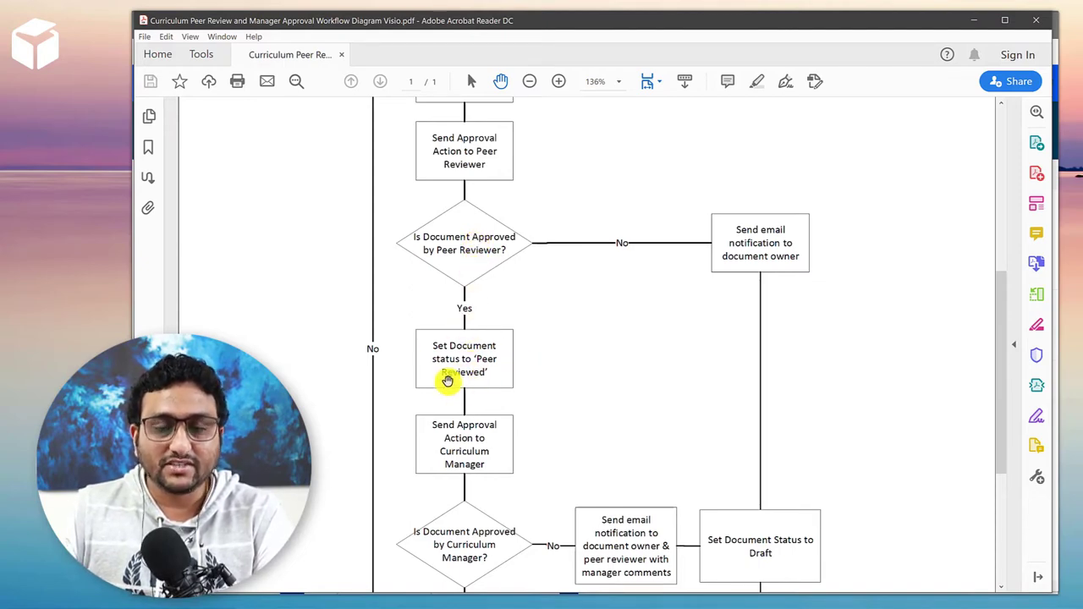
pyautogui.scroll(-2, 490, 377)
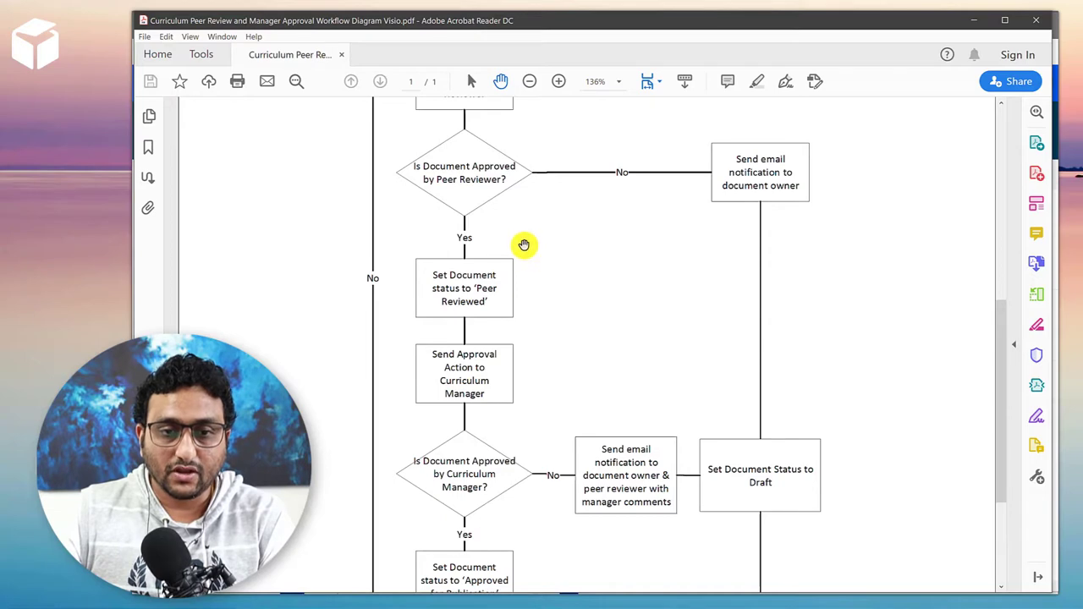
pyautogui.scroll(-2, 524, 245)
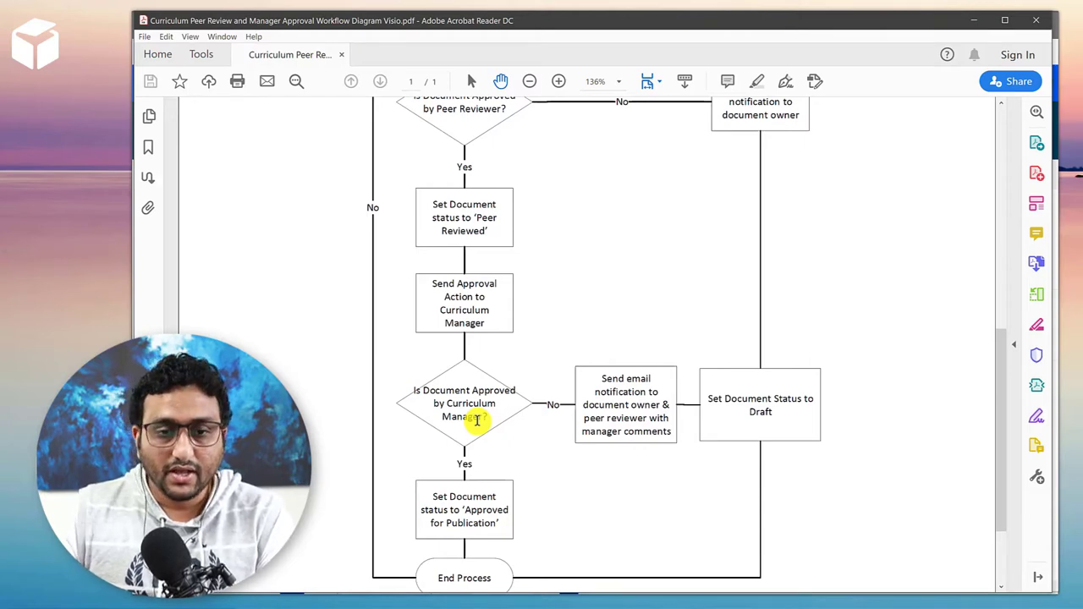
pyautogui.scroll(-1, 512, 457)
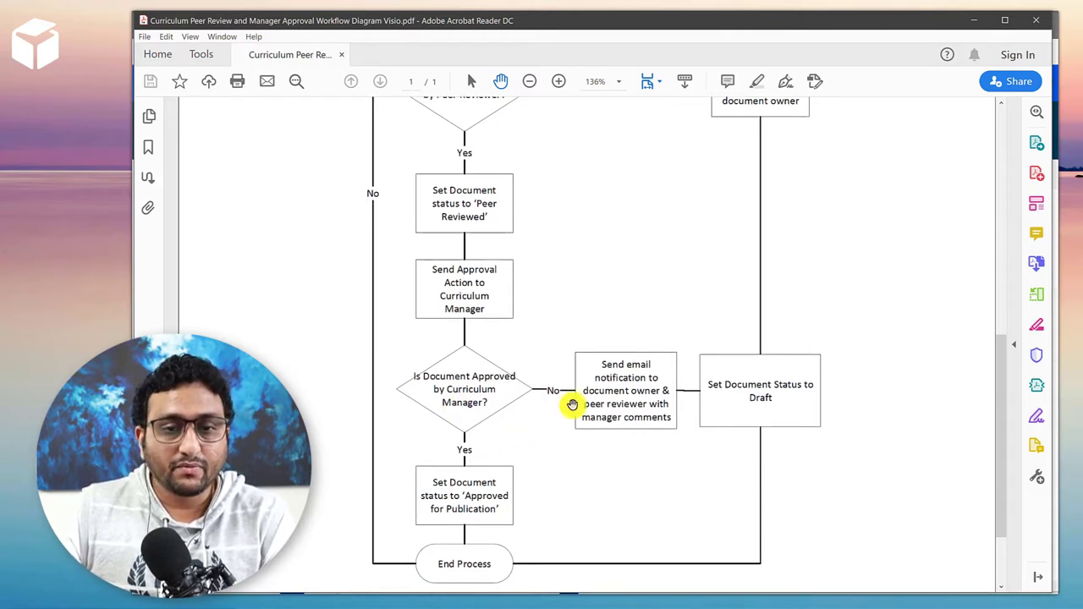
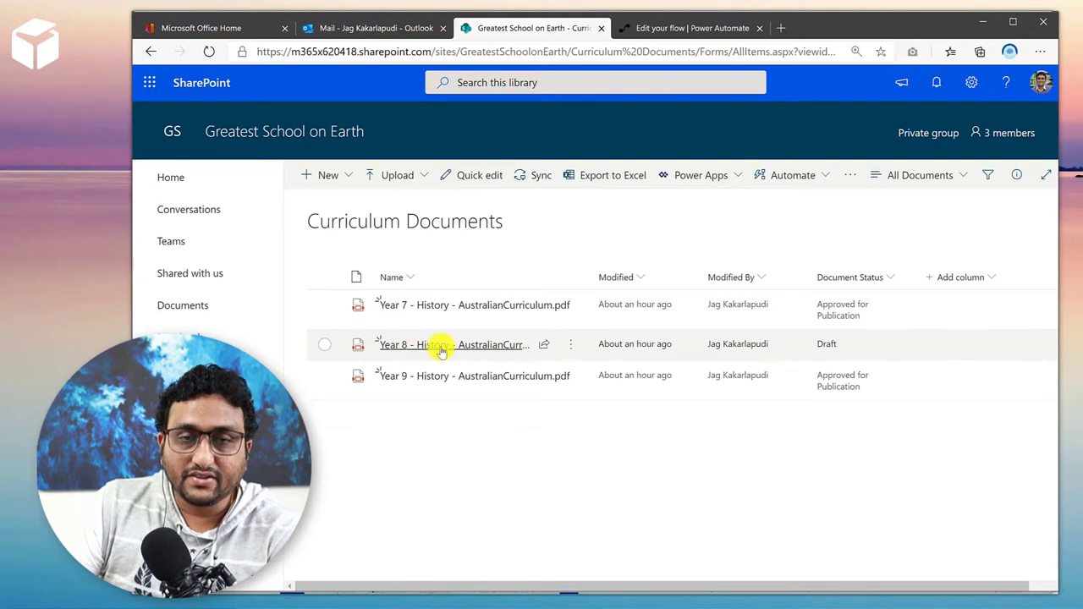
# Preview the Year 8 History curriculum PDF in the SharePoint library, skim its pages, and return to the document list.
pyautogui.moveTo(442, 350)
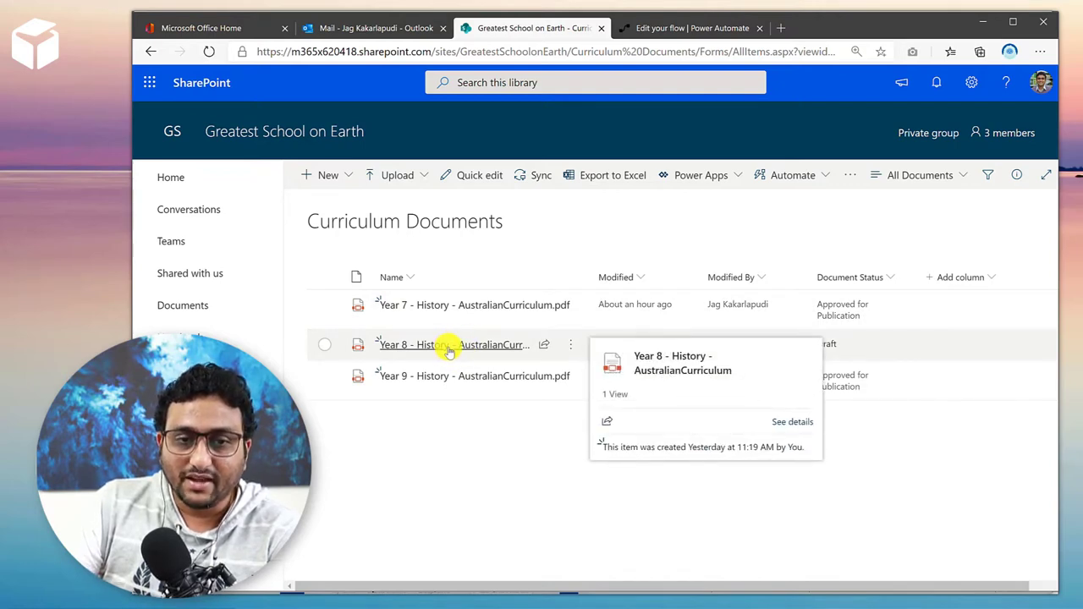
pyautogui.click(448, 348)
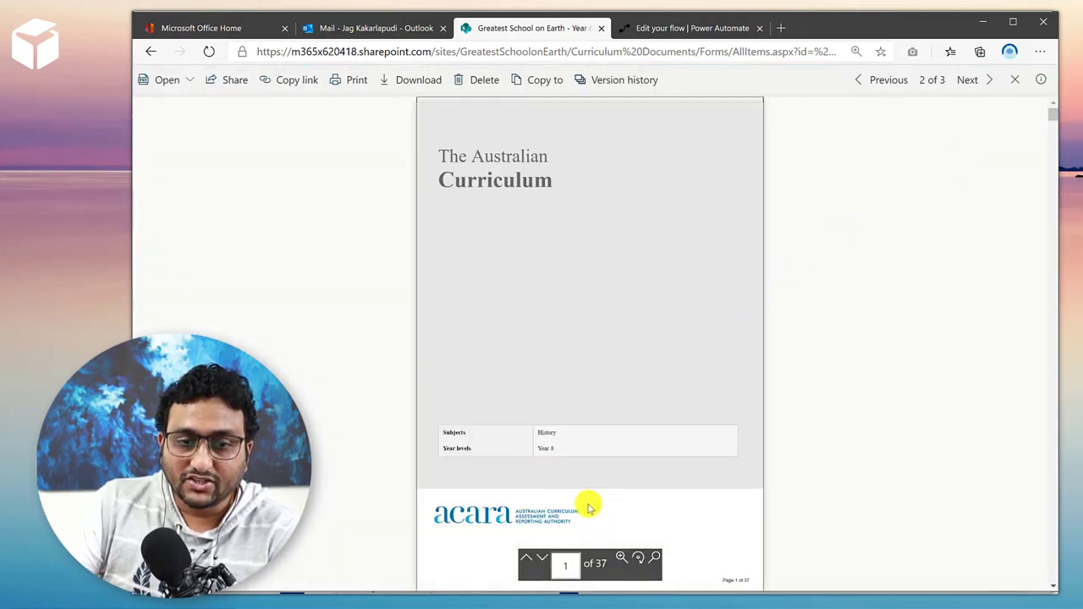
pyautogui.click(542, 561)
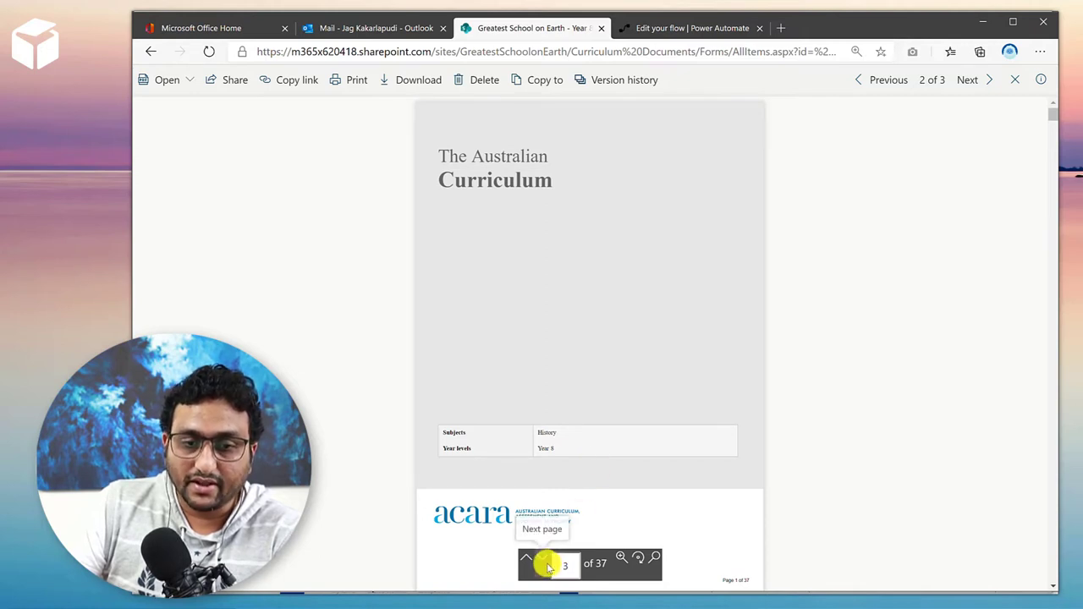
pyautogui.click(544, 561)
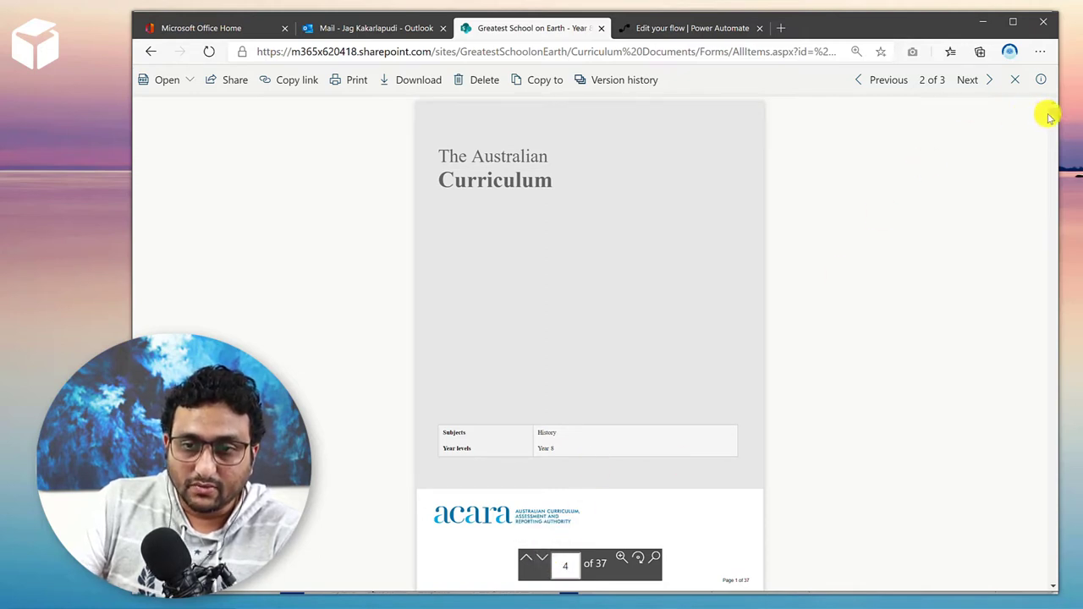
pyautogui.moveTo(1049, 117); pyautogui.dragTo(1045, 213)
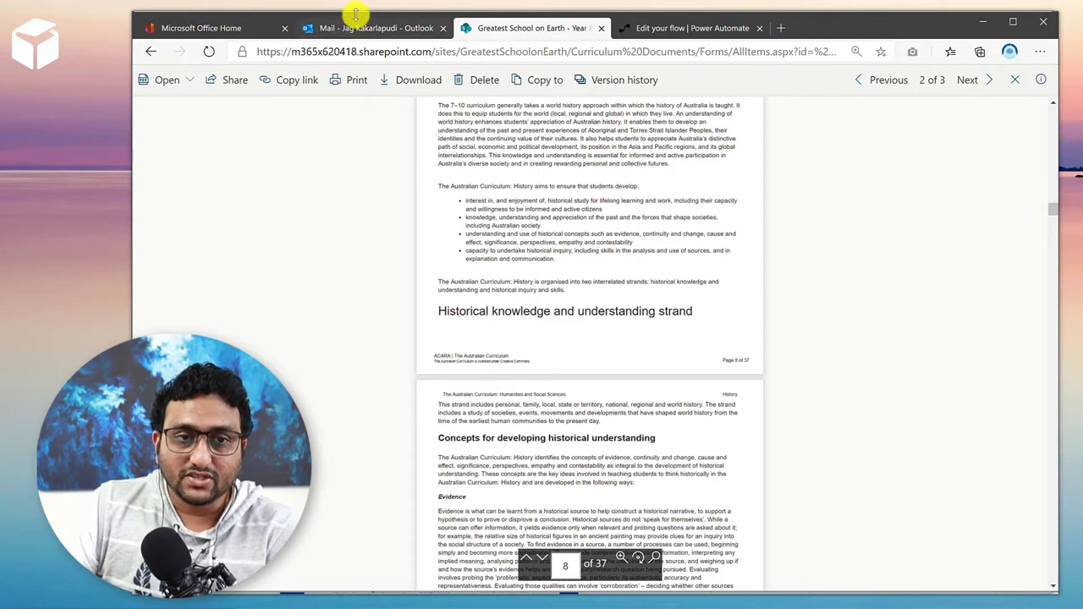
pyautogui.click(152, 51)
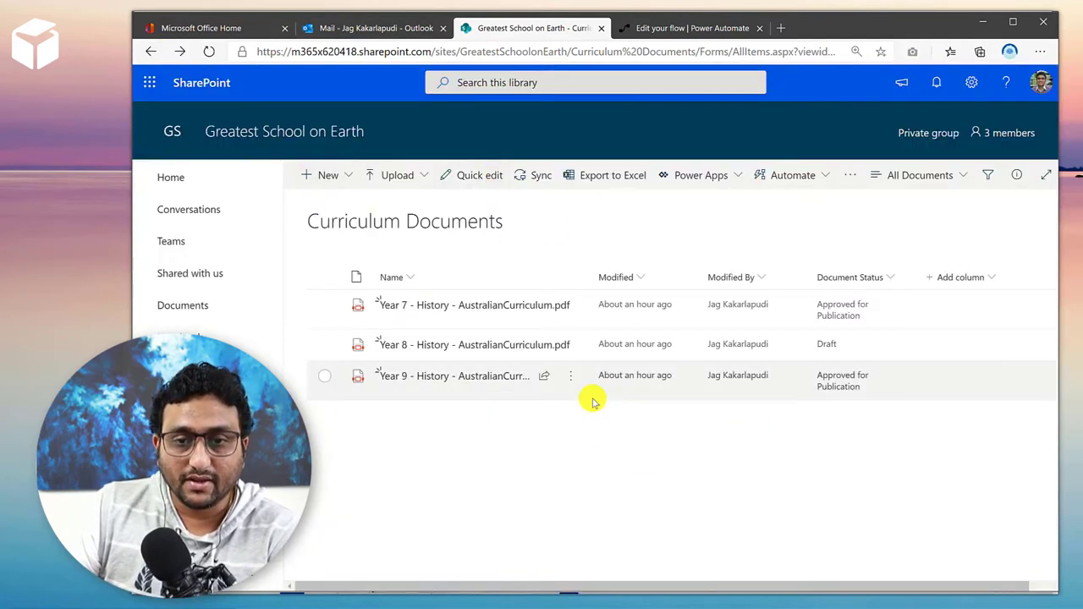
# Start the "Conduct peer review and request manager approval" flow for the Year 8 History curriculum PDF.
pyautogui.click(326, 345)
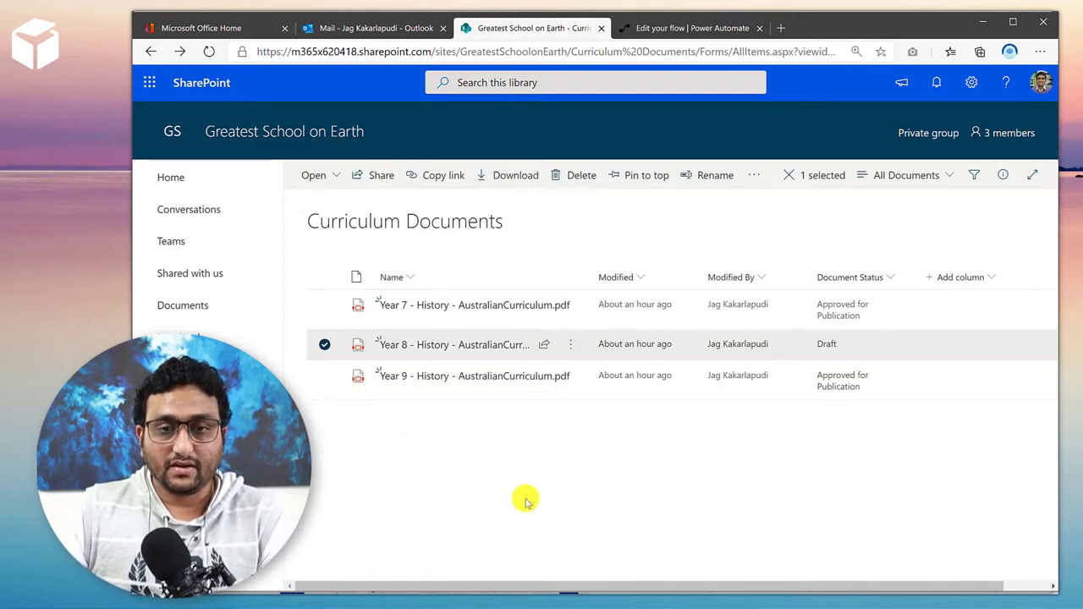
pyautogui.click(753, 181)
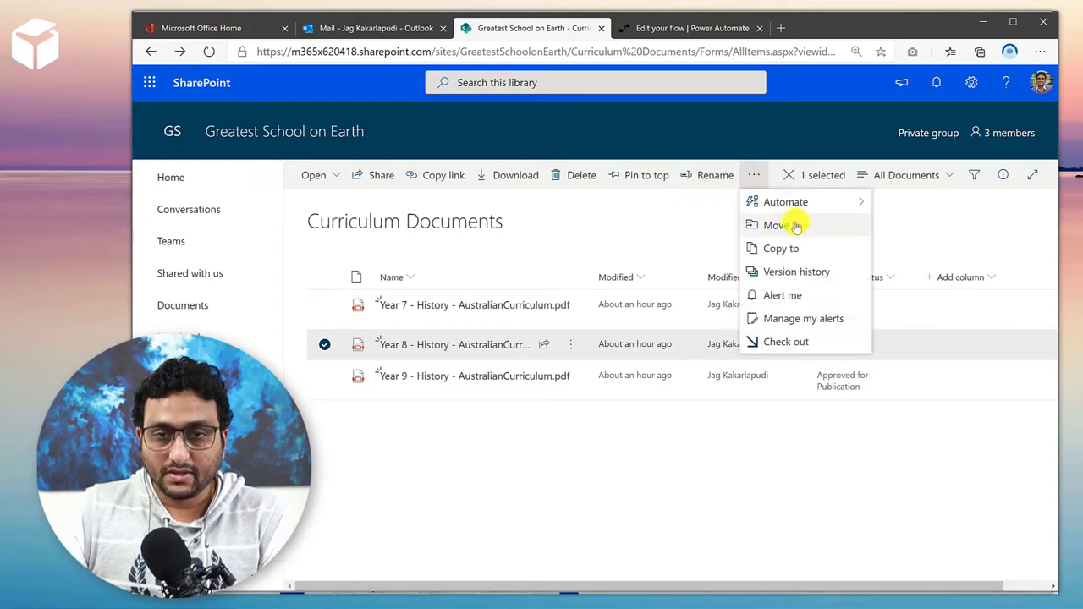
pyautogui.moveTo(805, 203)
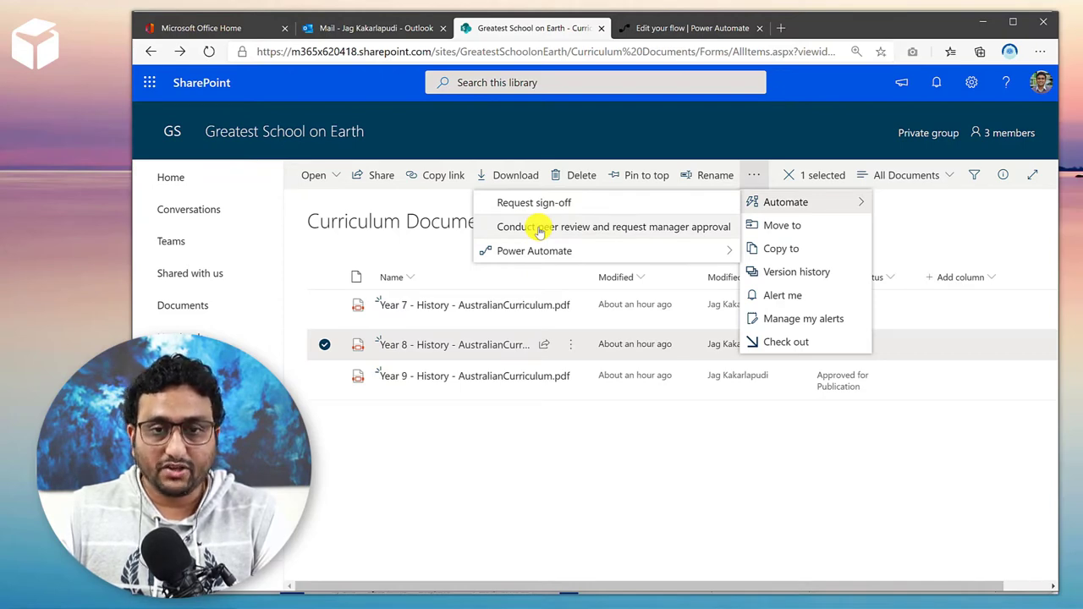
pyautogui.click(538, 230)
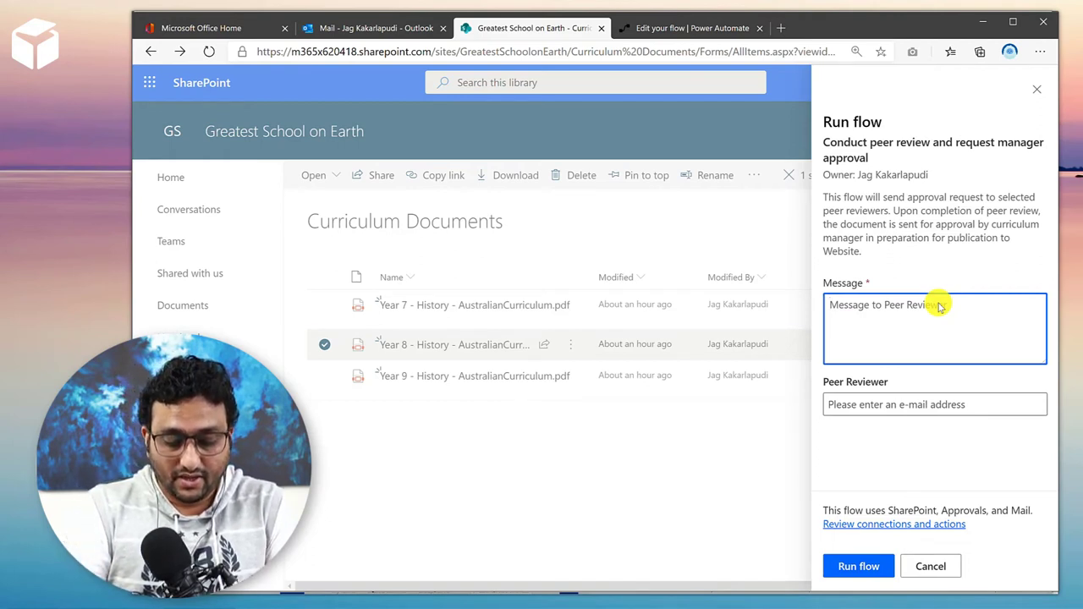
# Enter the message to the peer reviewer: "Hi can you please peer review this year 8 history curriculum document.".
pyautogui.write('Hi can y')
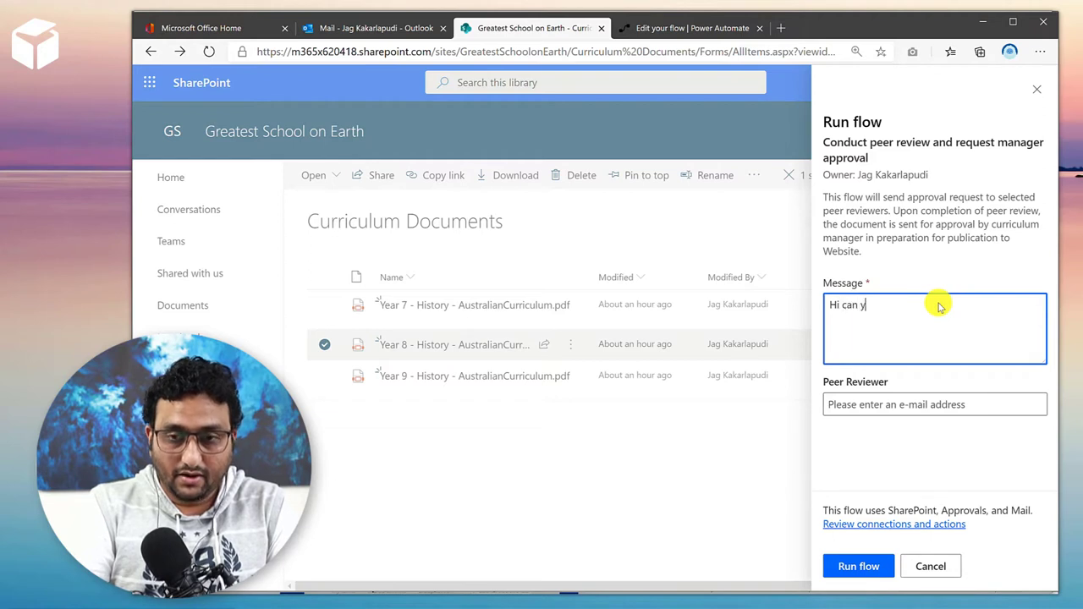
pyautogui.write('ou please pee')
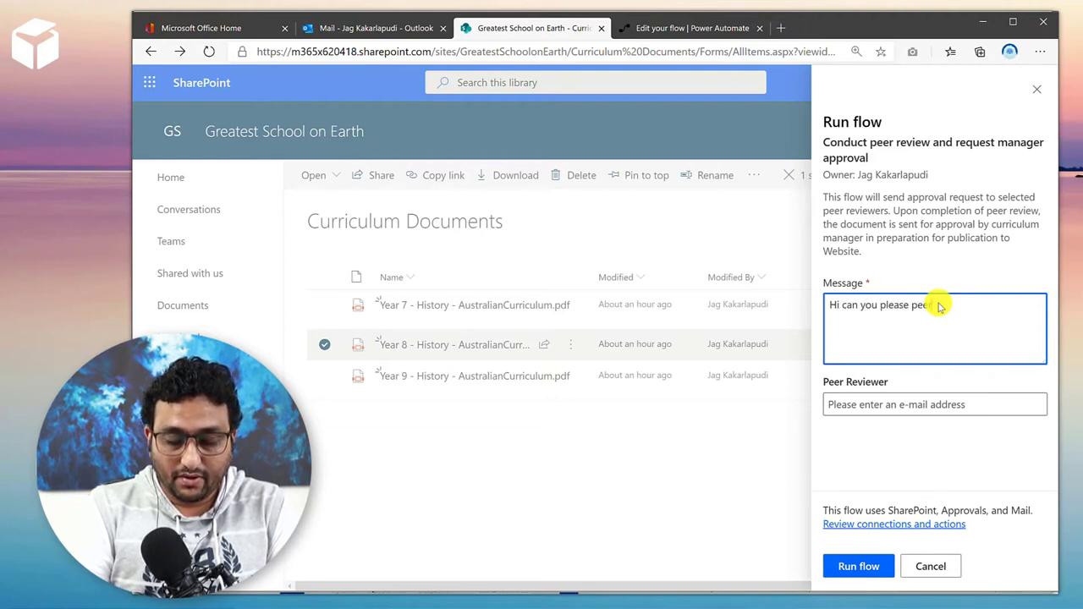
pyautogui.write('r review t')
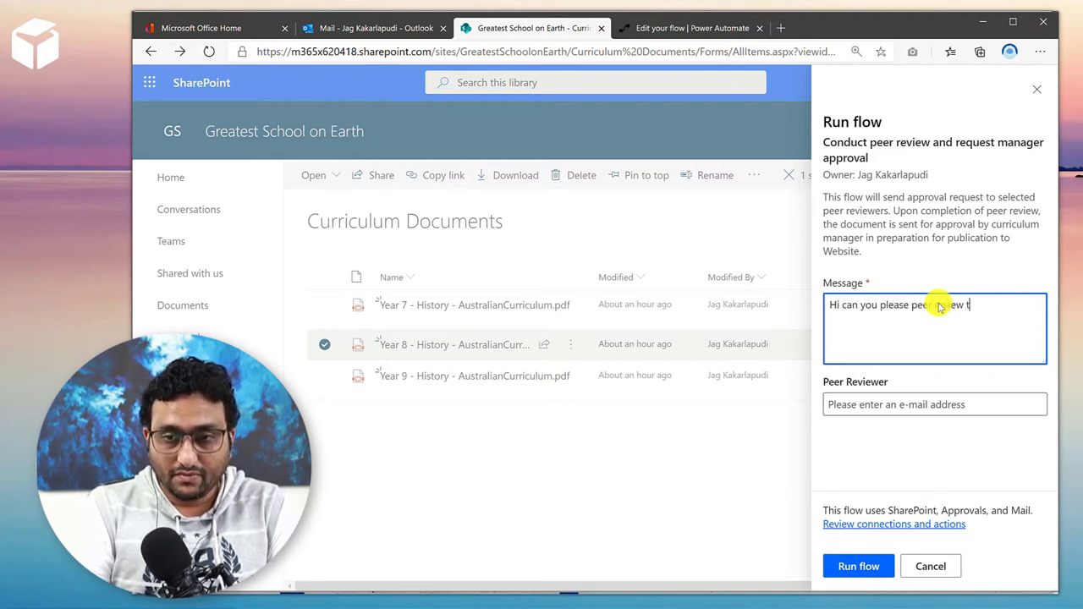
pyautogui.write('his ')
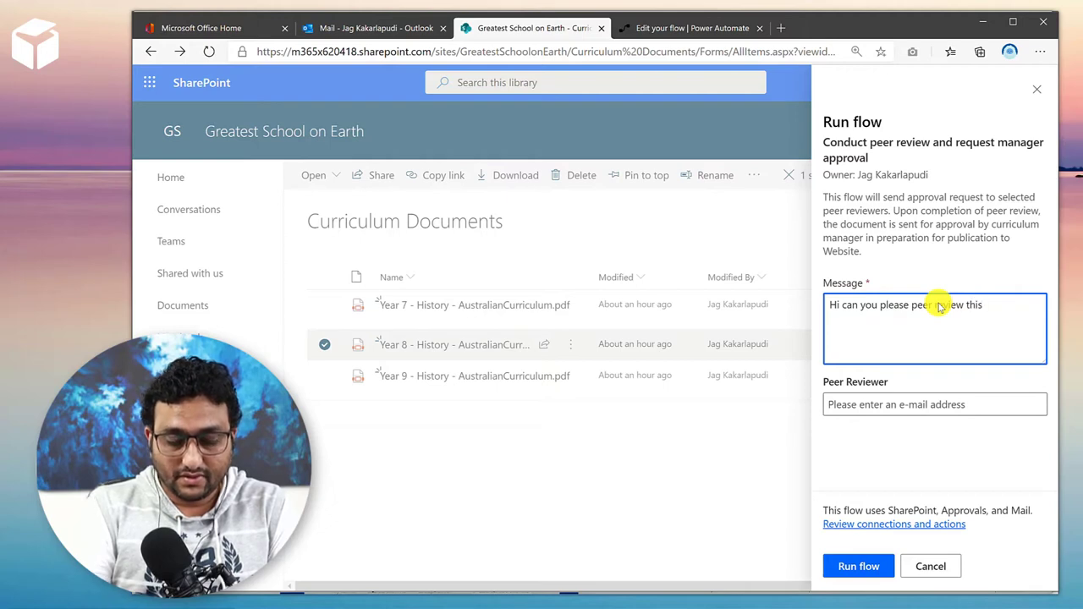
pyautogui.write('year ')
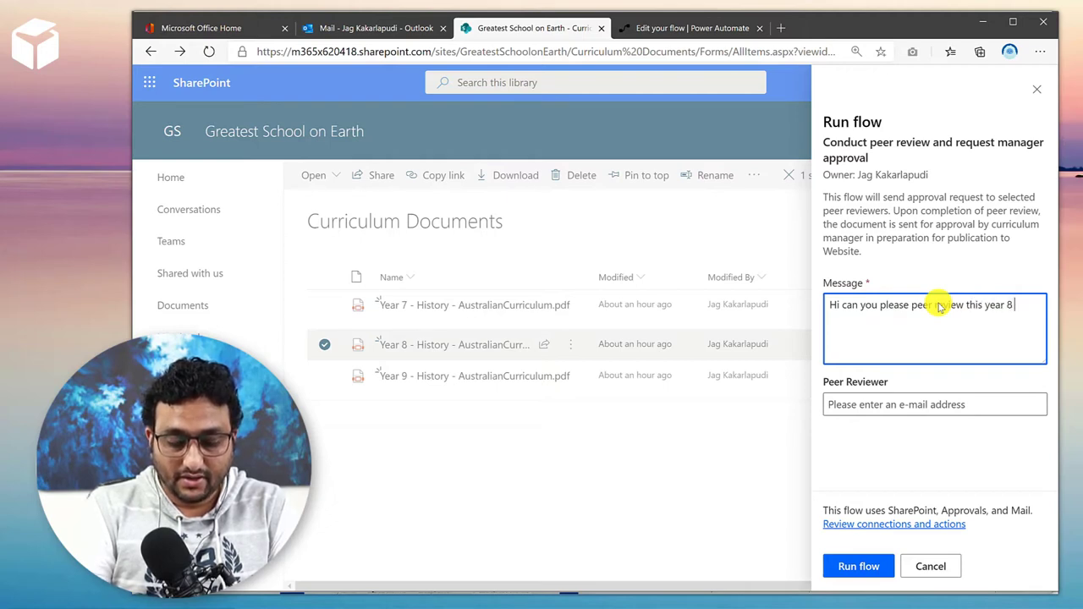
pyautogui.write('8 his')
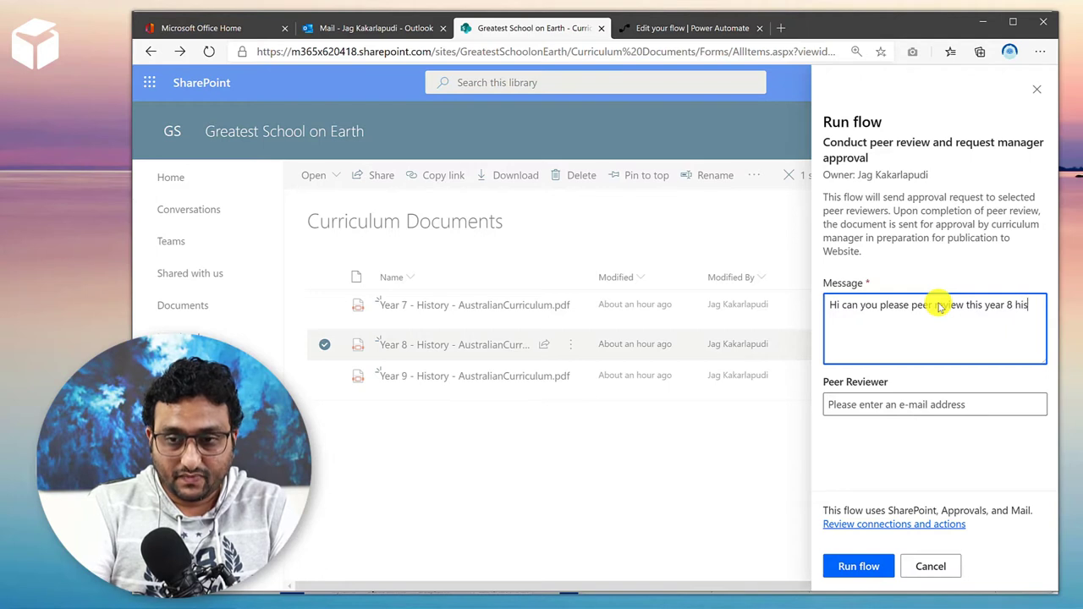
pyautogui.write('tory curr')
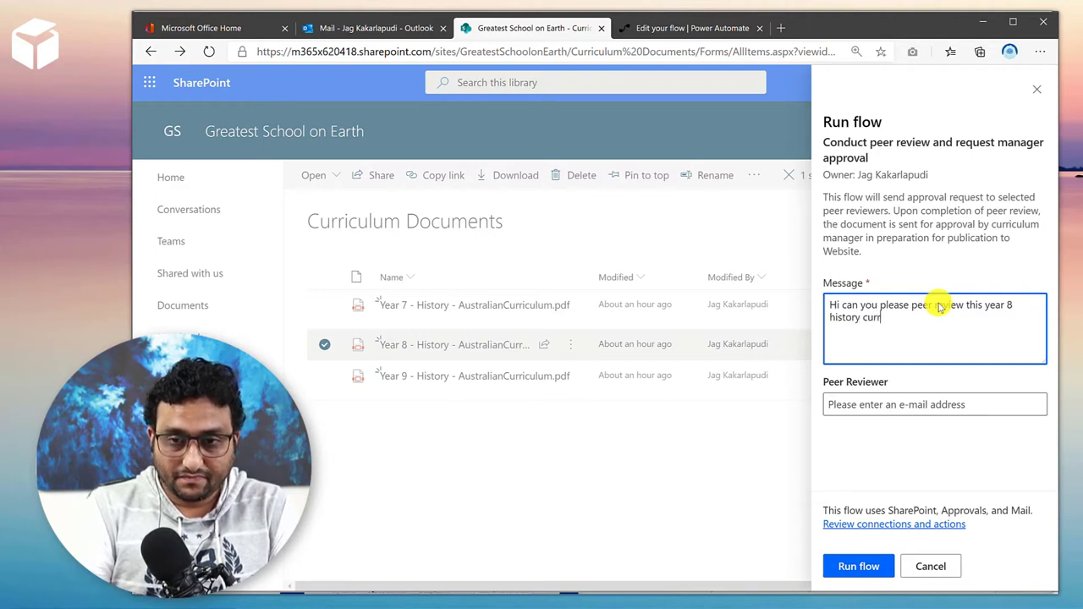
pyautogui.write('iculum document.')
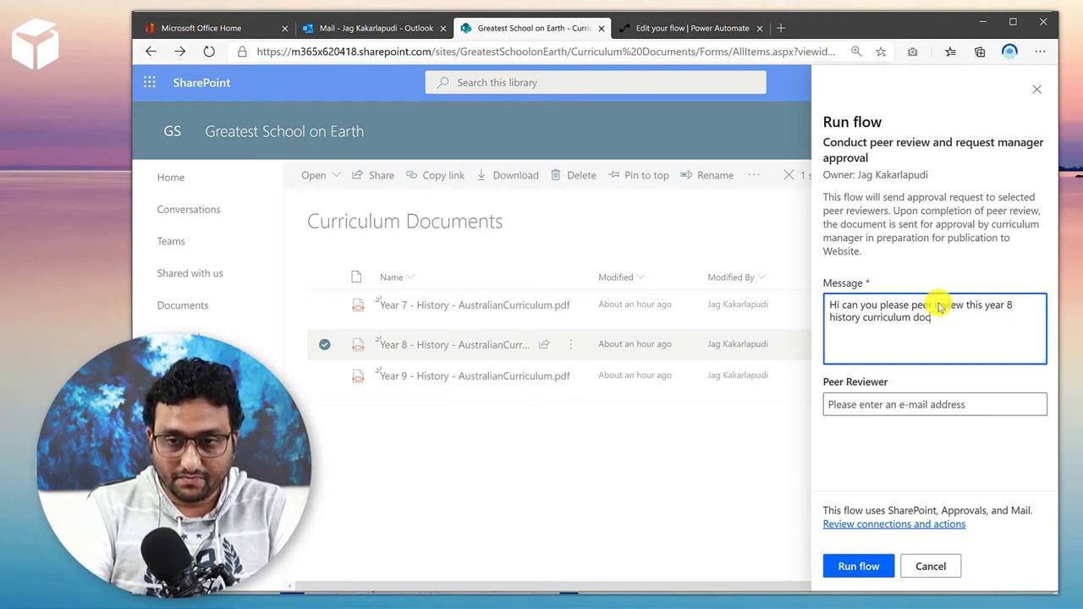
# Add the Marketing Manager and the Retail Manager as peer reviewers and run the flow.
pyautogui.click(908, 402)
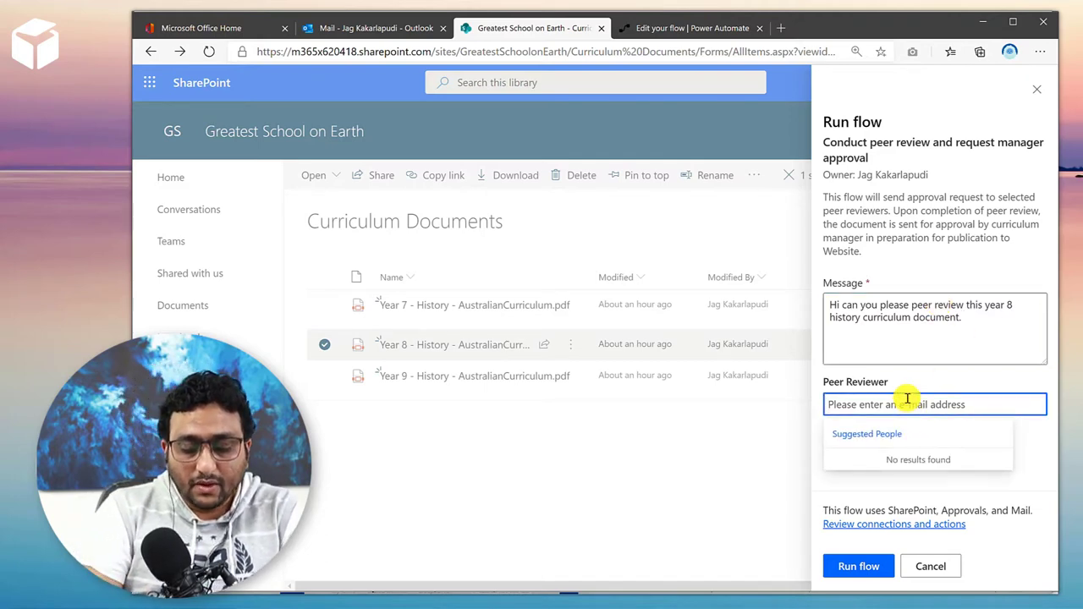
pyautogui.write('megan')
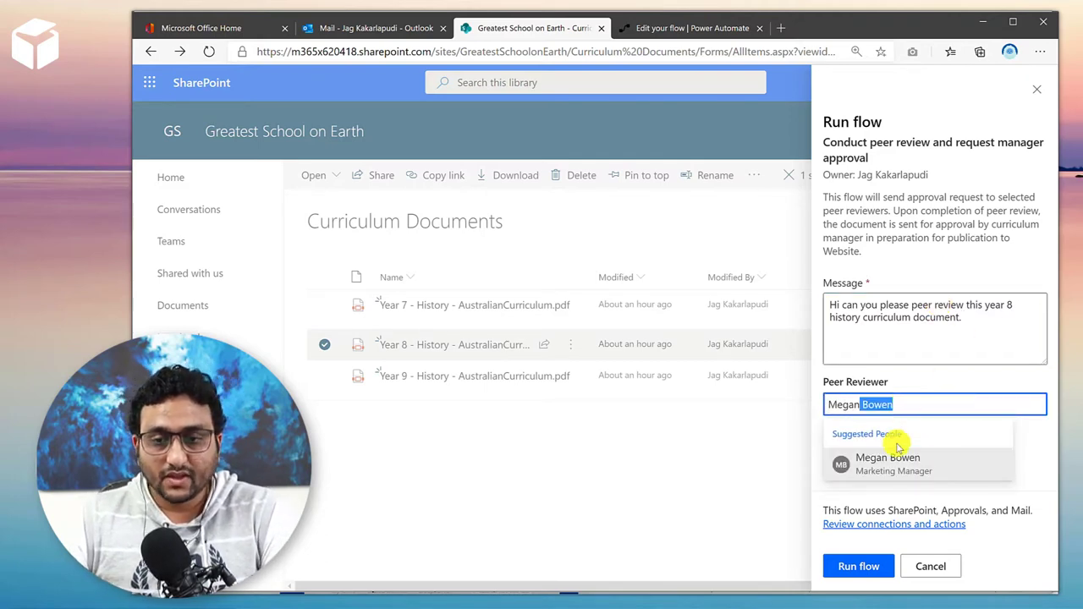
pyautogui.click(887, 458)
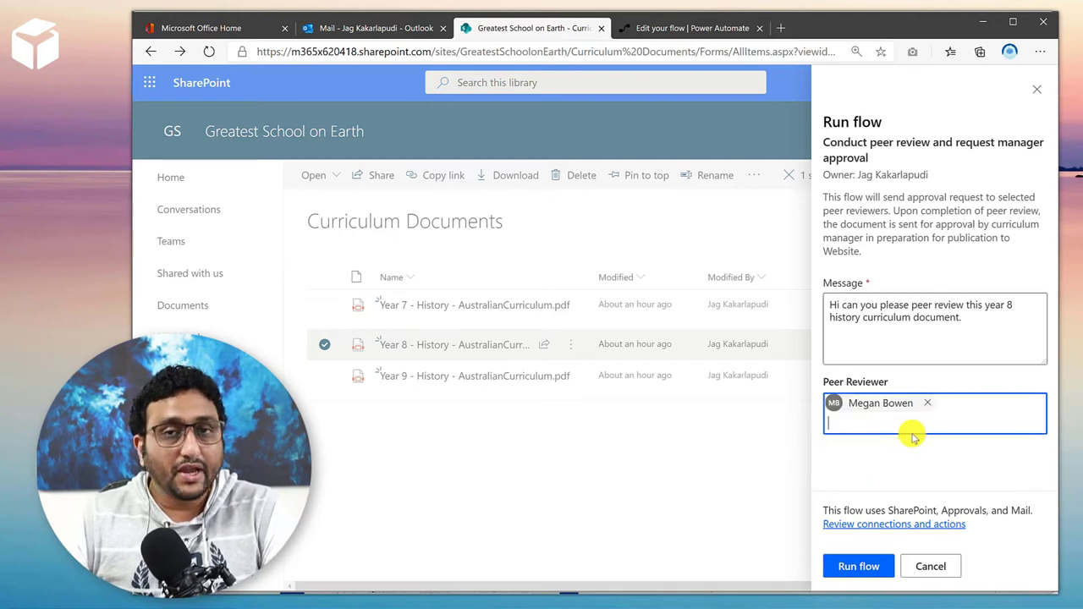
pyautogui.write('adel')
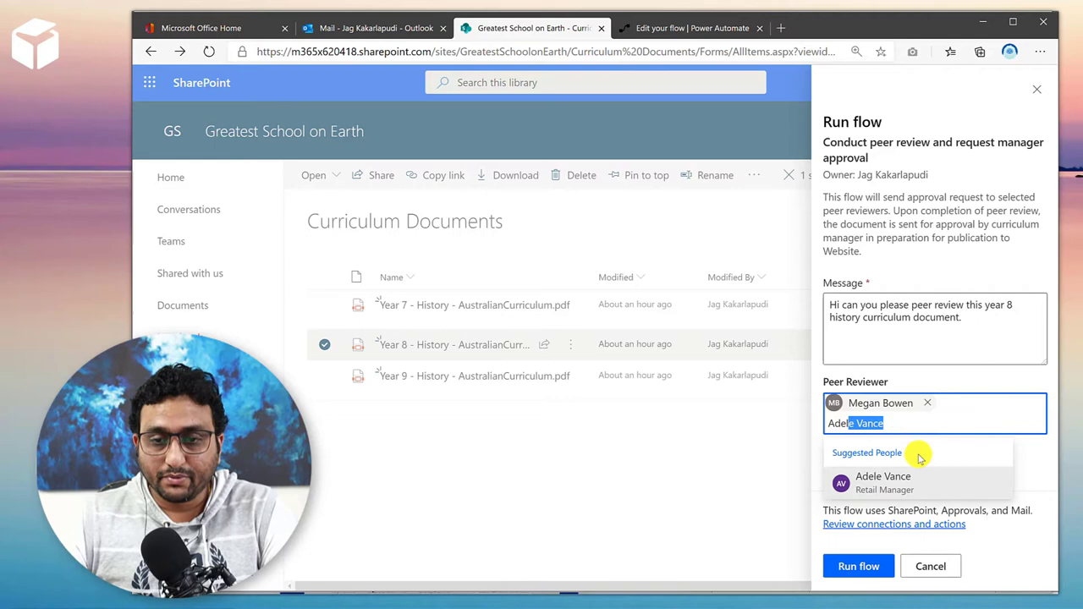
pyautogui.click(871, 480)
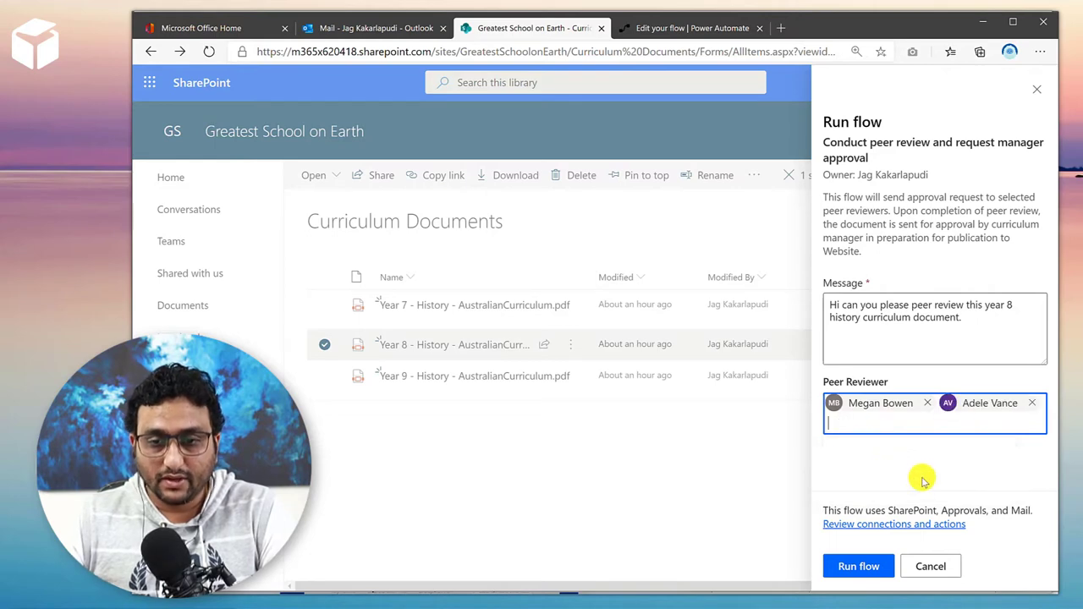
pyautogui.click(856, 568)
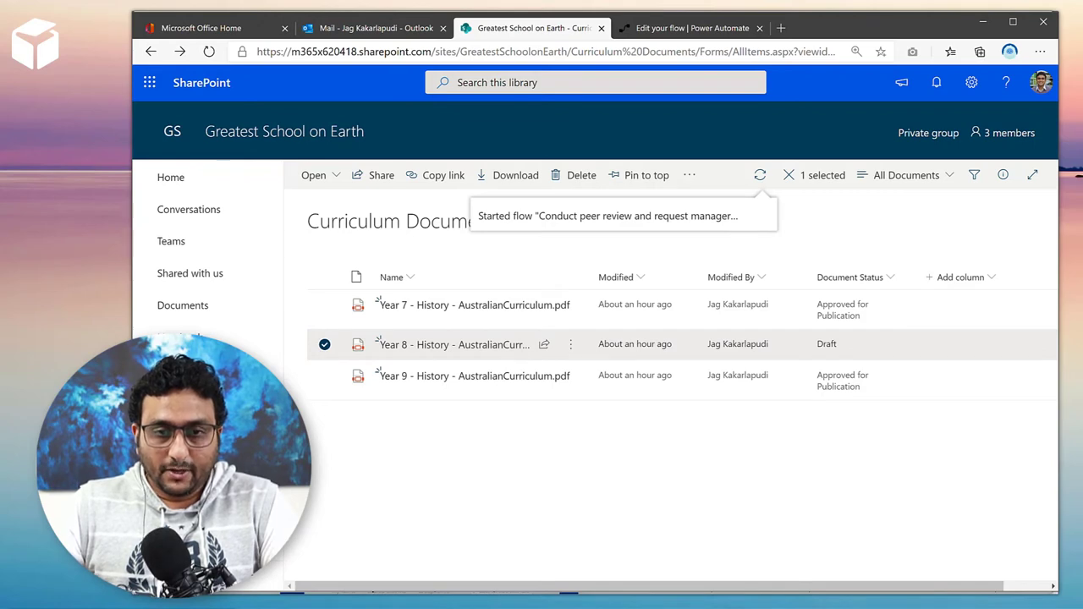
# Switch to the peer reviewer's Outlook inbox and open the new Year 8 History peer review request.
pyautogui.hotkey('alt', 'Tab')
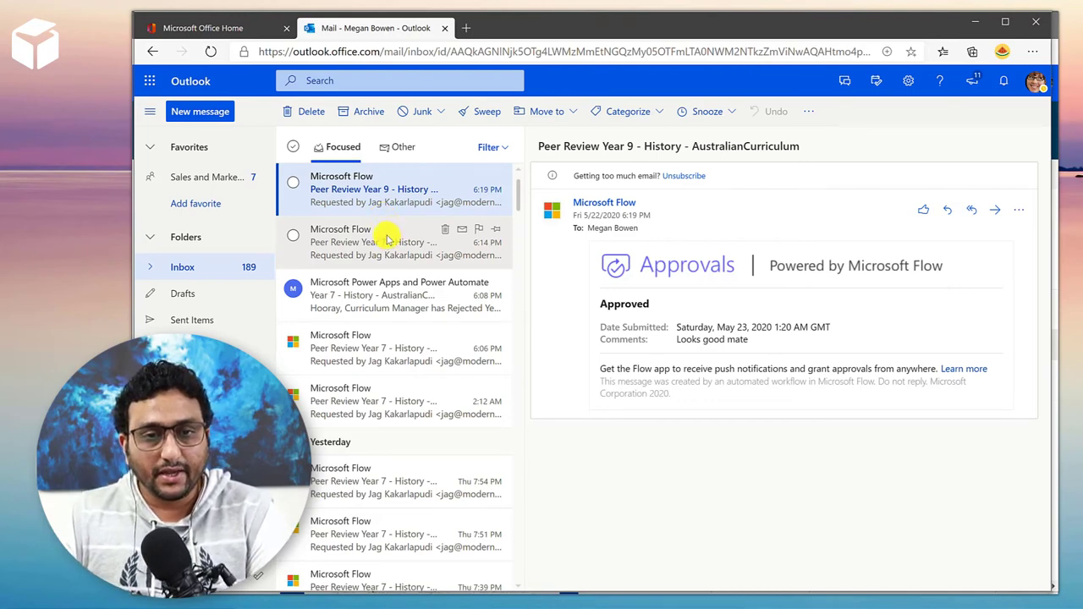
pyautogui.click(387, 240)
pyautogui.click(372, 198)
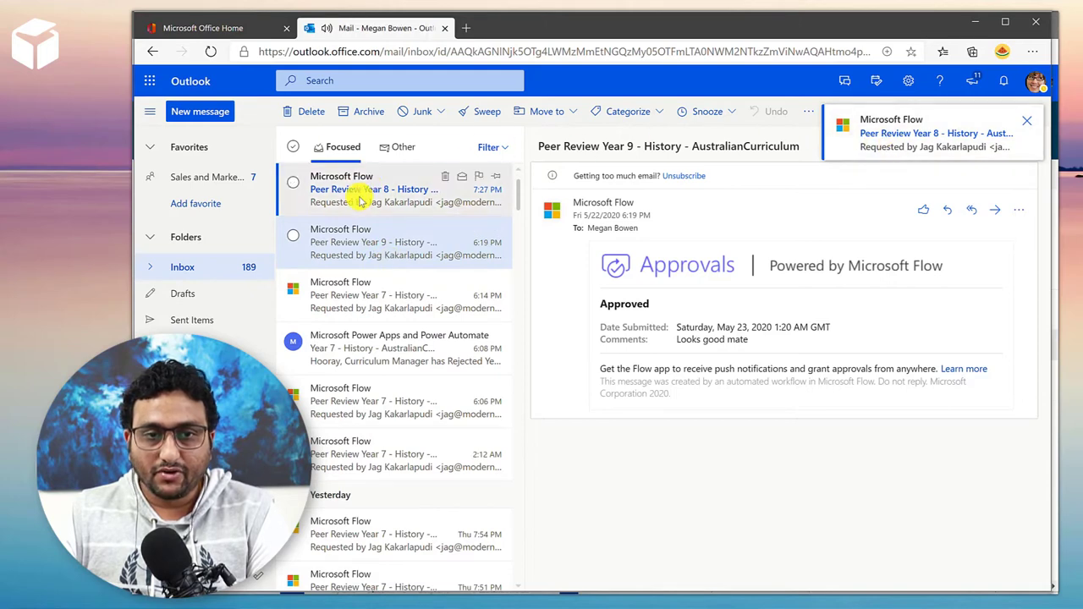
pyautogui.click(360, 200)
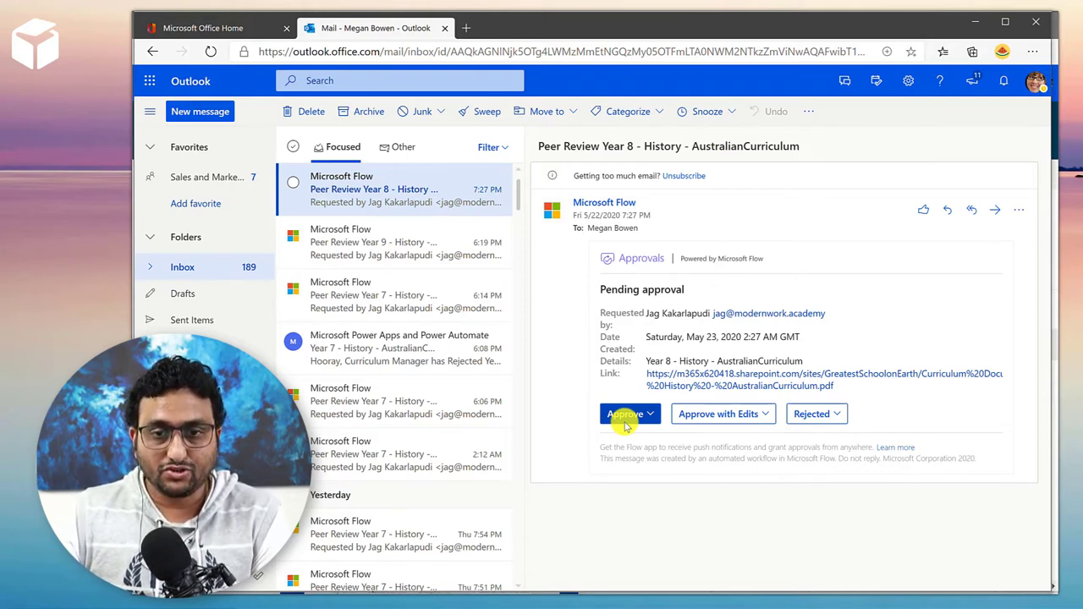
# Open the linked Year 8 History curriculum PDF in a new tab, view it, and return to the request email.
pyautogui.rightClick(662, 380)
pyautogui.click(692, 398)
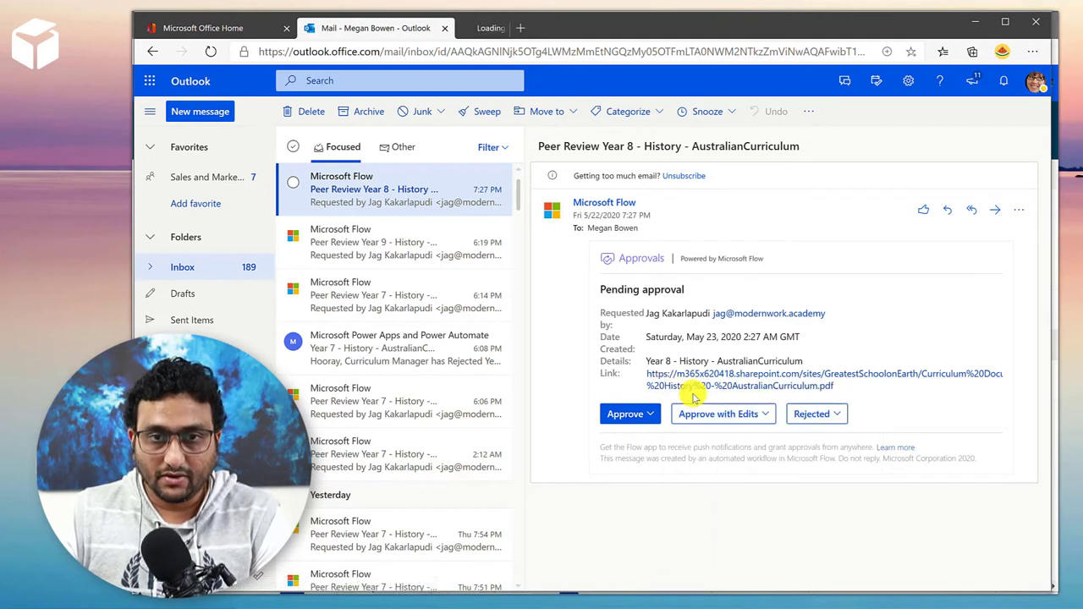
pyautogui.click(499, 22)
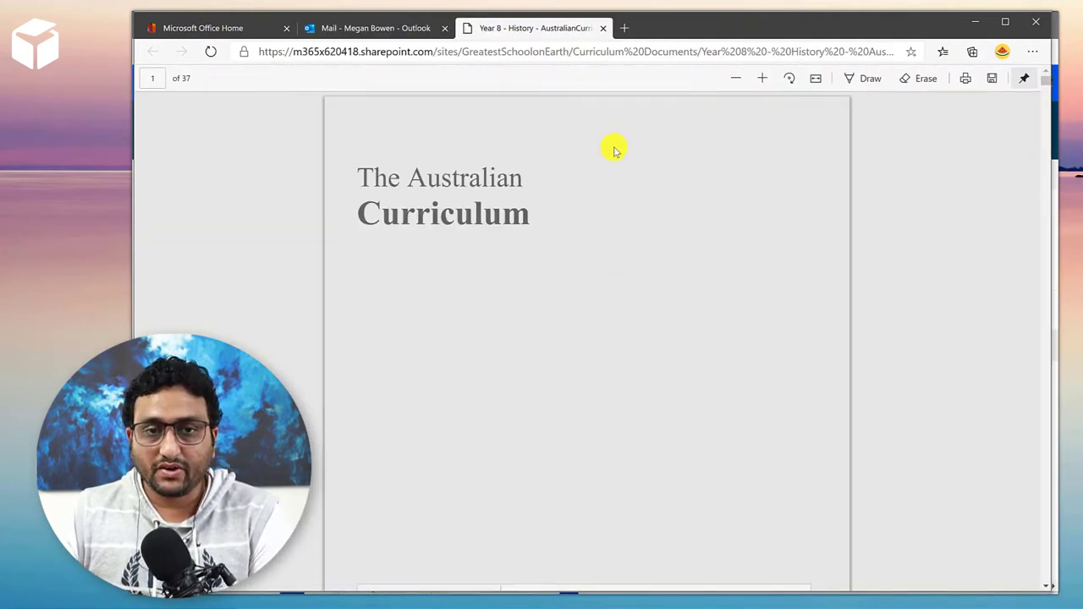
pyautogui.click(406, 30)
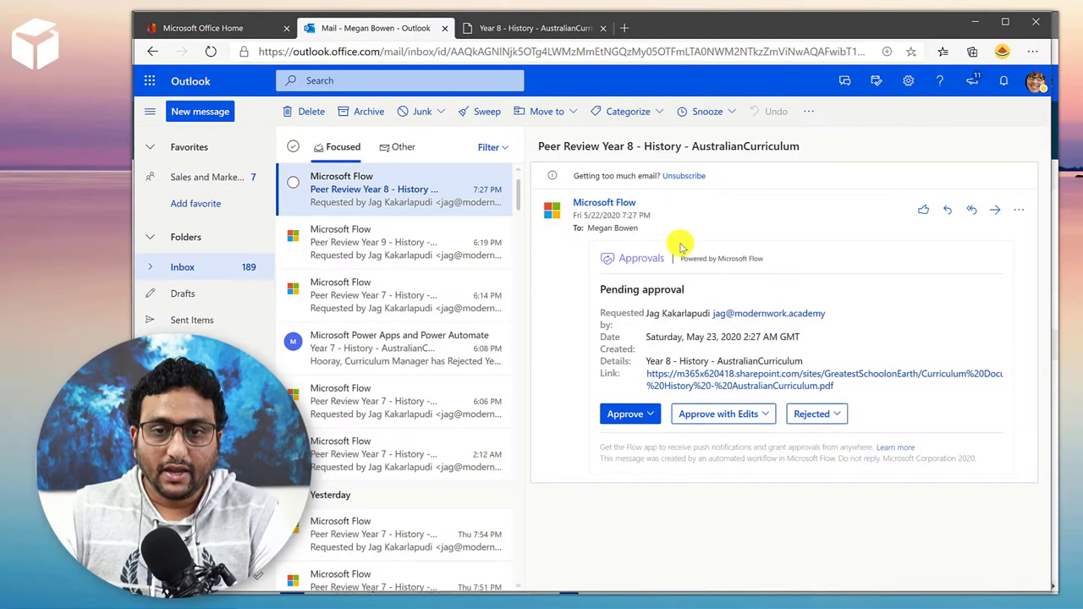
pyautogui.click(550, 30)
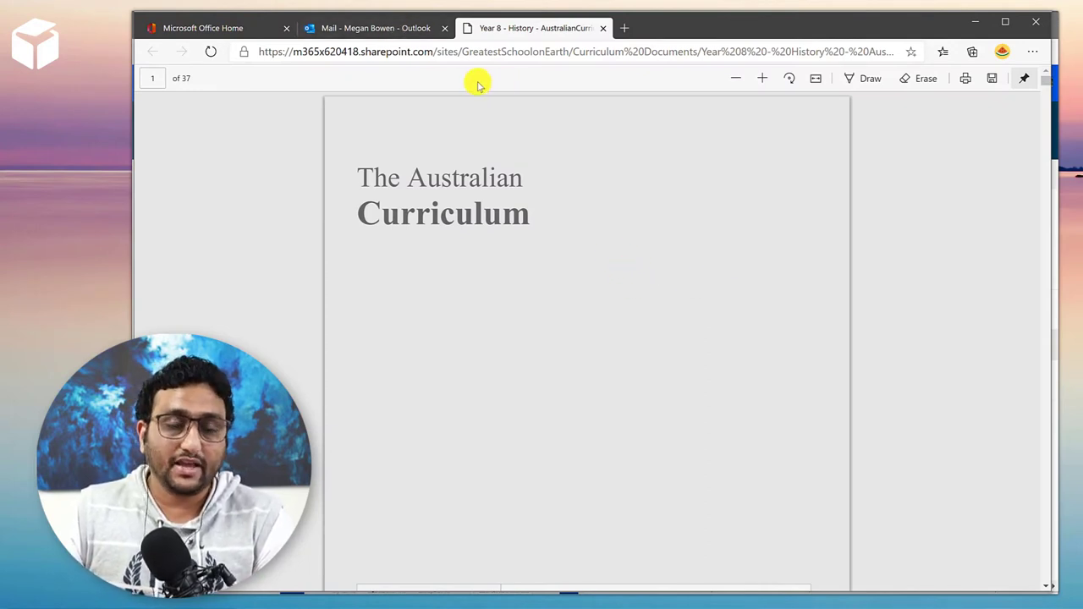
pyautogui.click(389, 25)
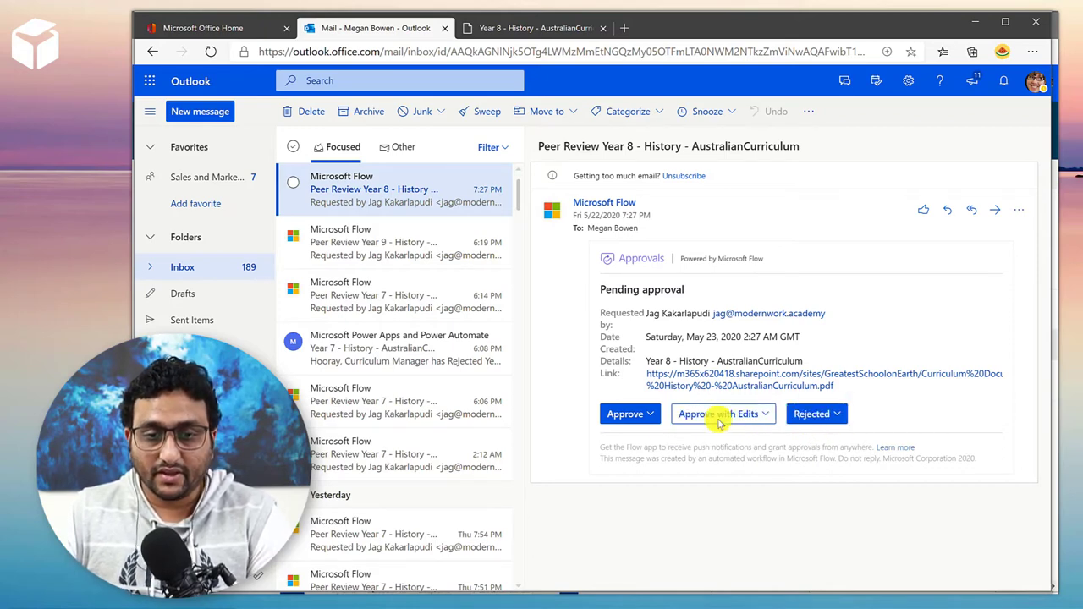
# Approve the peer review with a comment addressing the requester by name, followed by "this is document for year 8 is spot on".
pyautogui.click(659, 417)
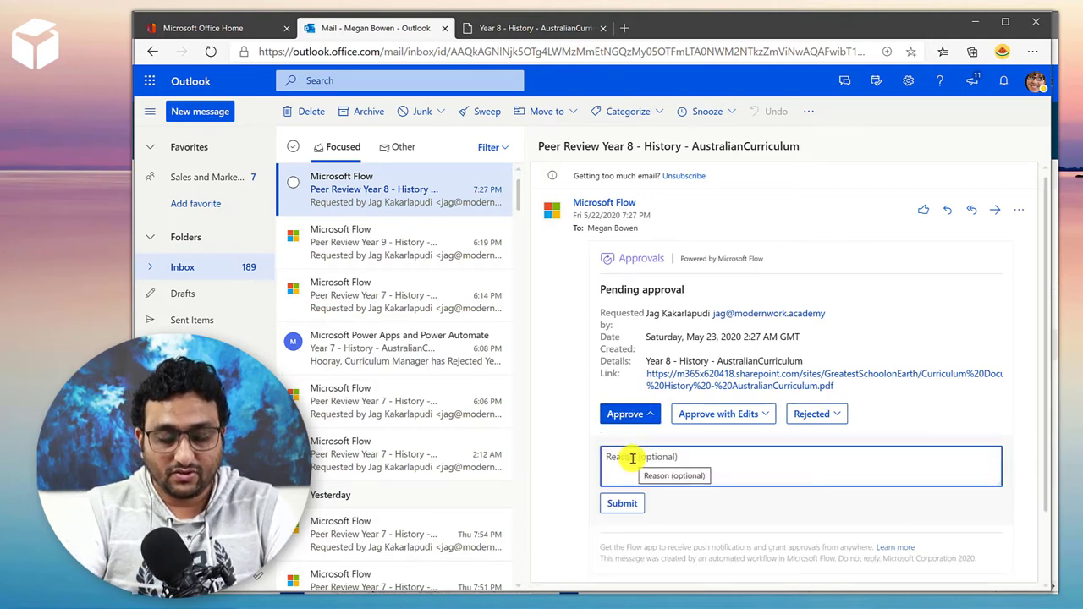
pyautogui.write('Jag')
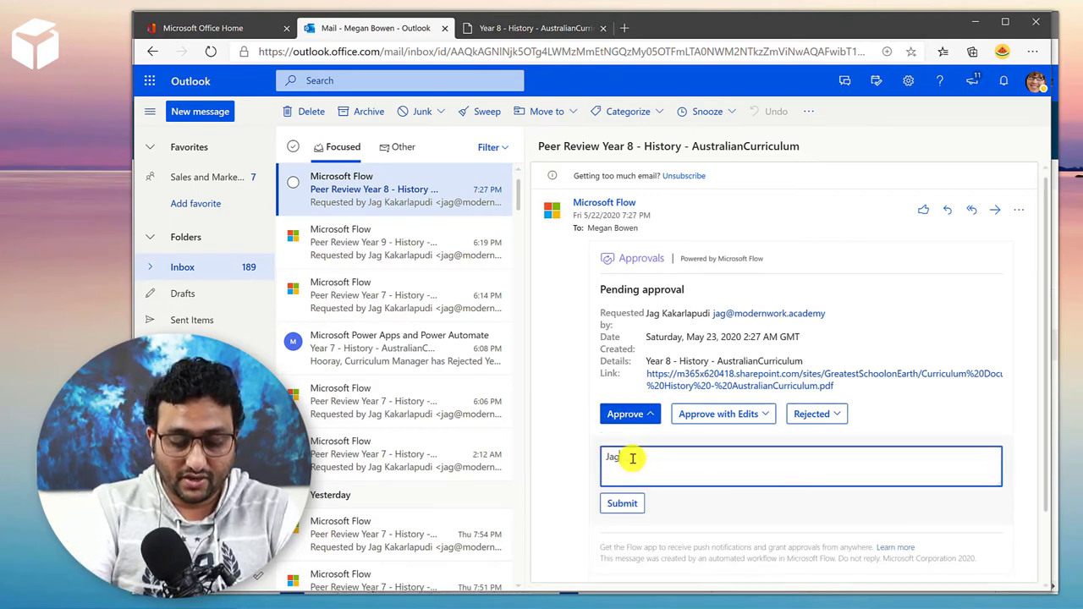
pyautogui.write(' this ')
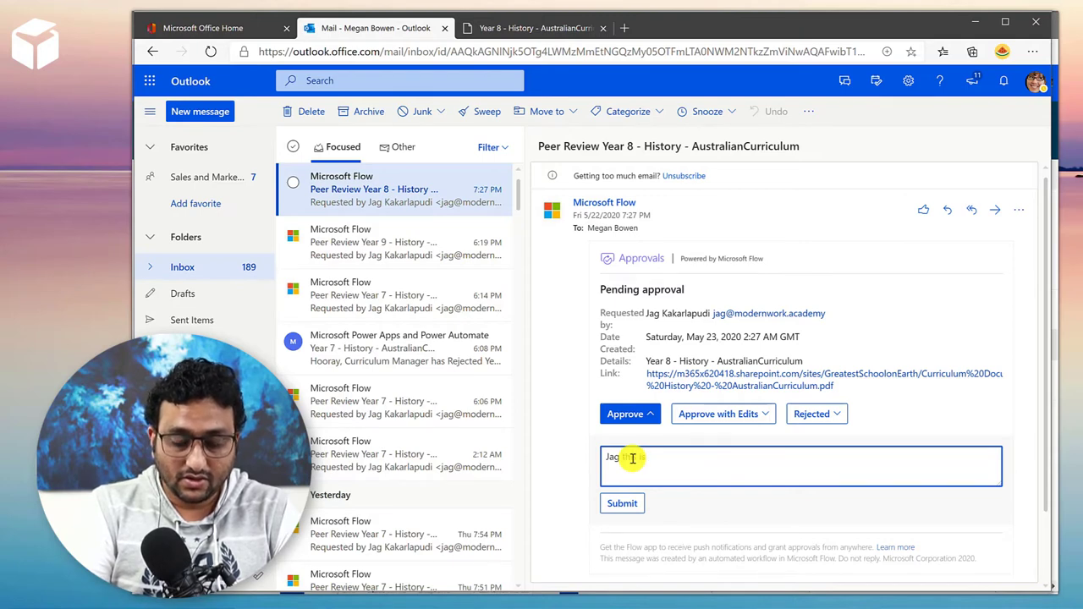
pyautogui.write('document for year')
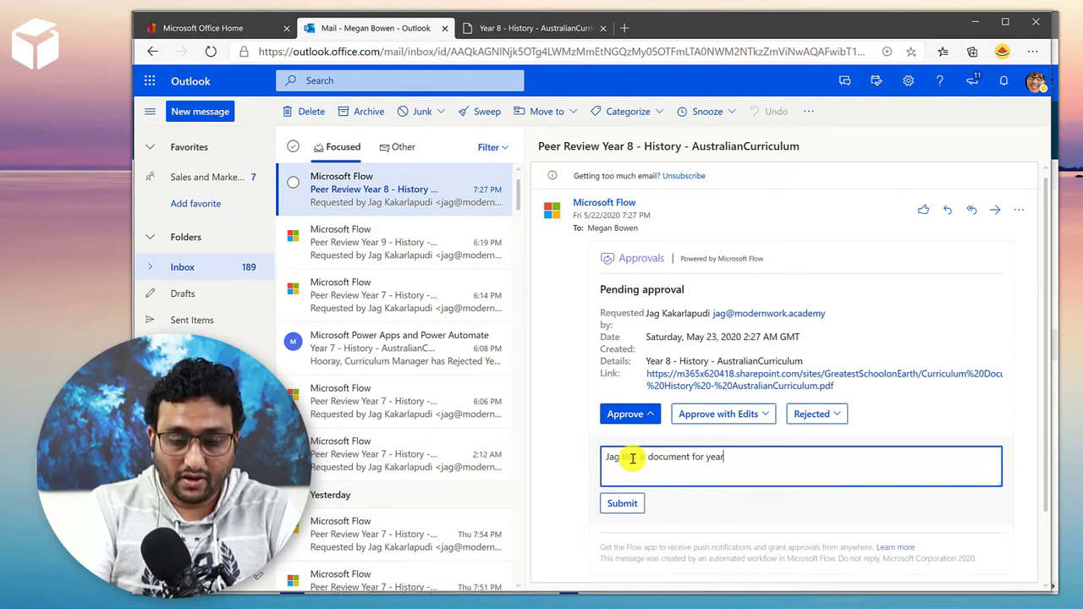
pyautogui.write(' 8 is spot on')
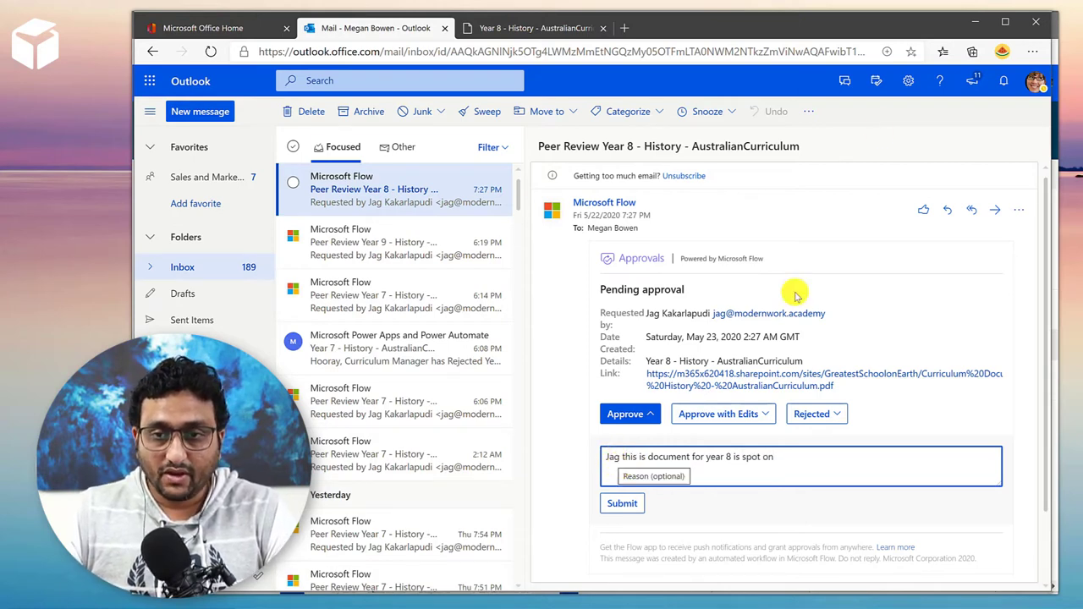
pyautogui.click(630, 505)
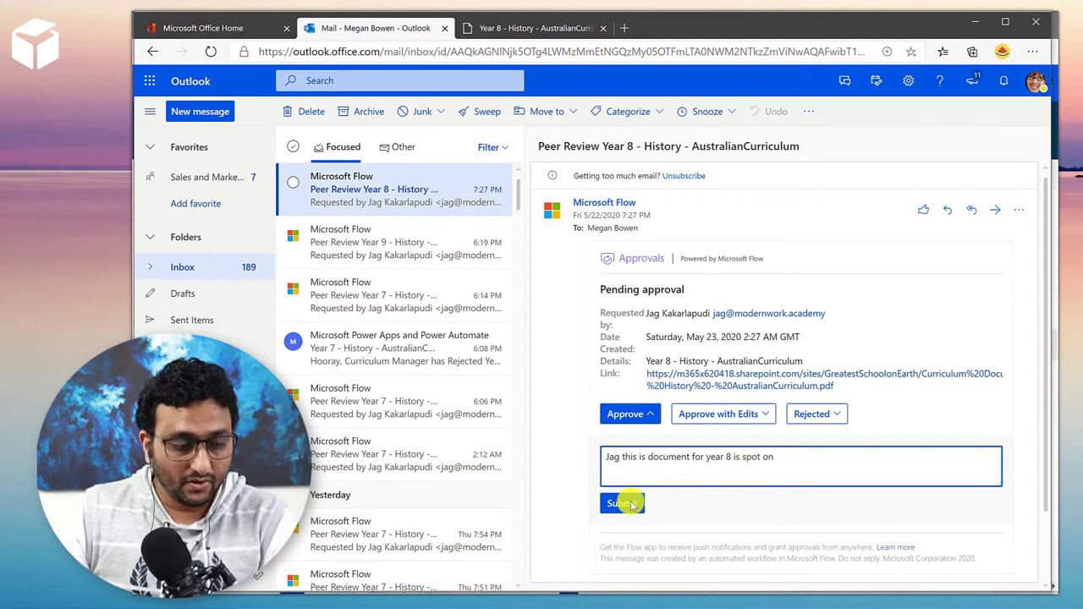
pyautogui.click(630, 505)
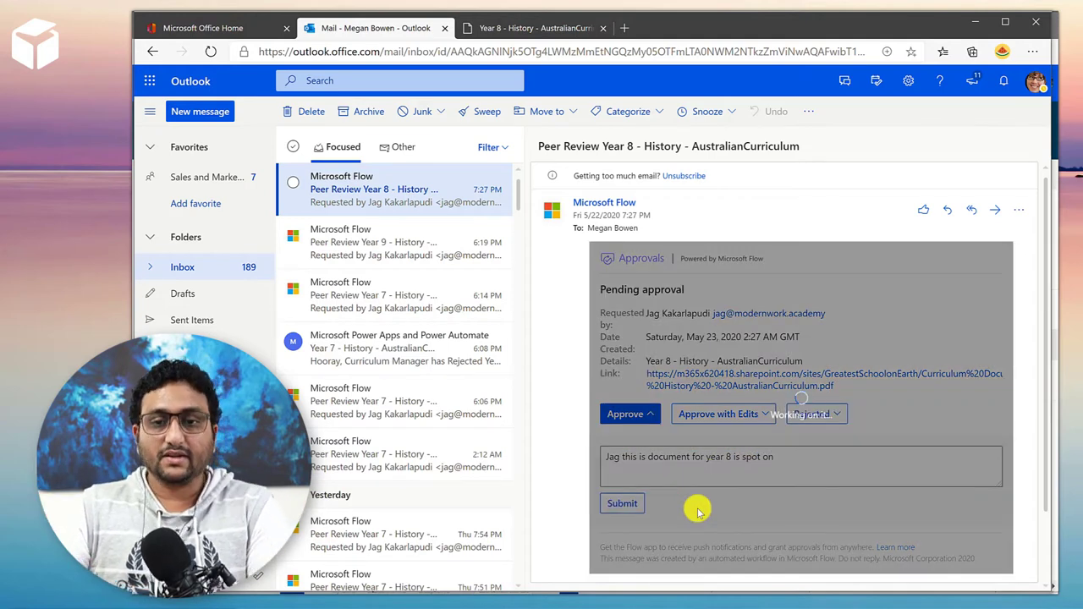
# Return to the requester's SharePoint window and refresh Curriculum Documents to check the Year 8 document's status after peer review.
pyautogui.click(488, 28)
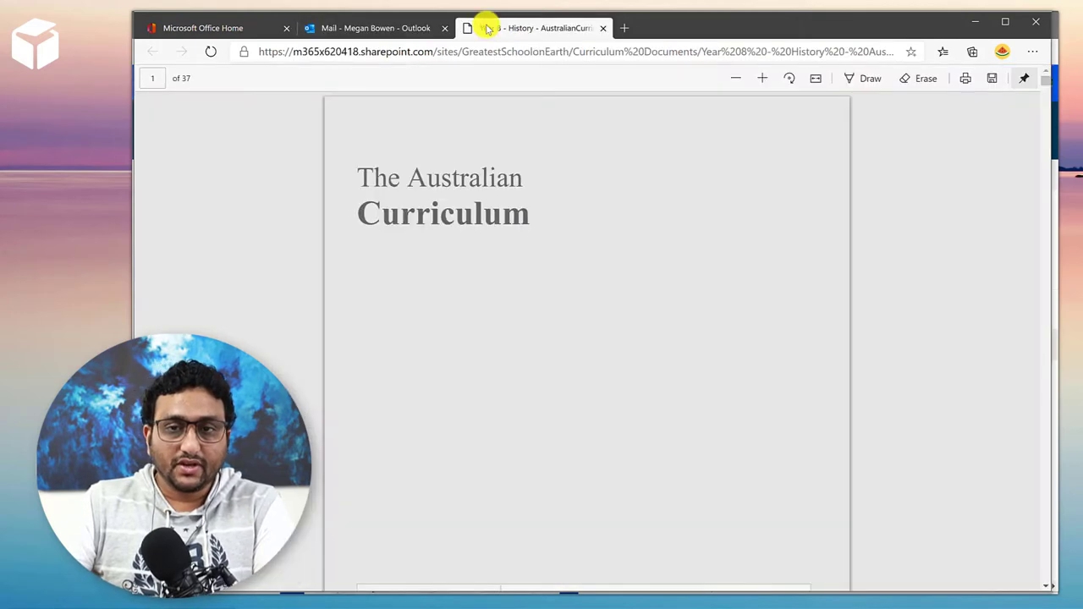
pyautogui.click(974, 21)
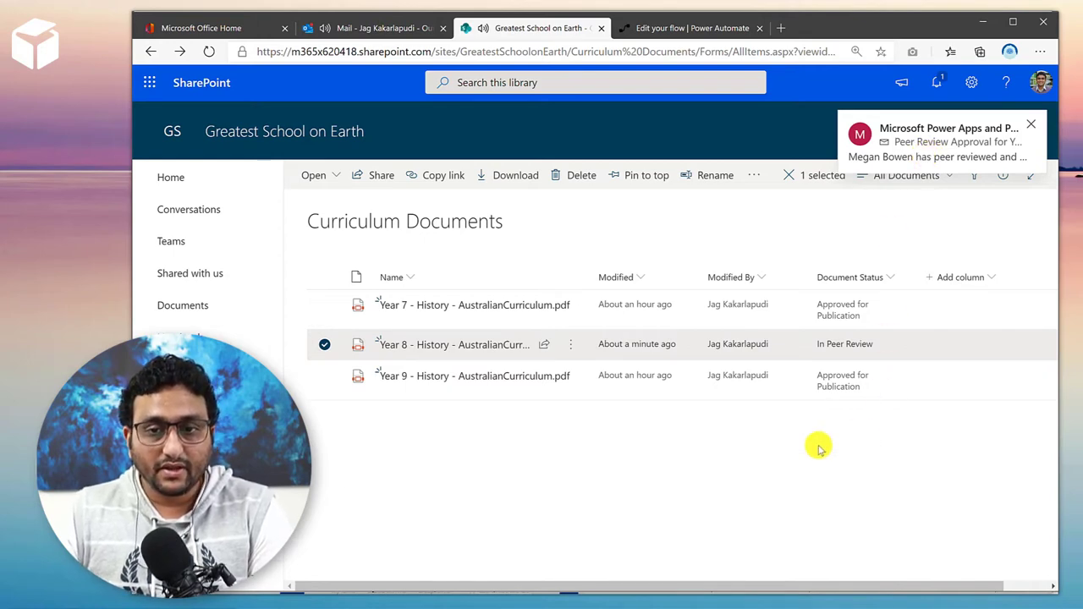
pyautogui.click(787, 427)
pyautogui.click(208, 52)
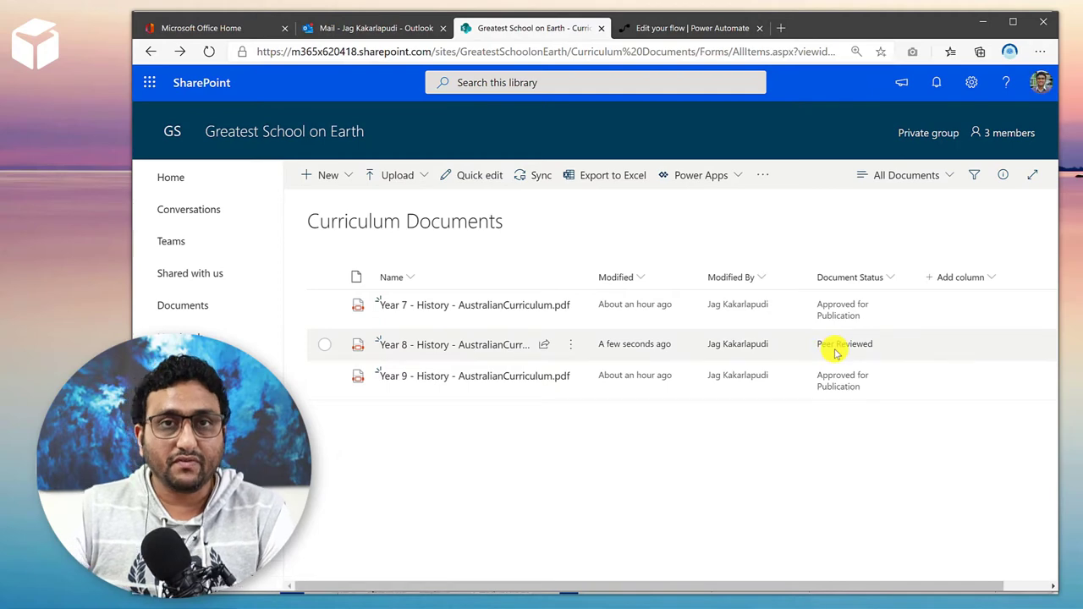
# Open the Year 8 History manager approval email in Outlook and approve it with the comment "Nice work ready for publication. Please send this to the web team".
pyautogui.click(351, 30)
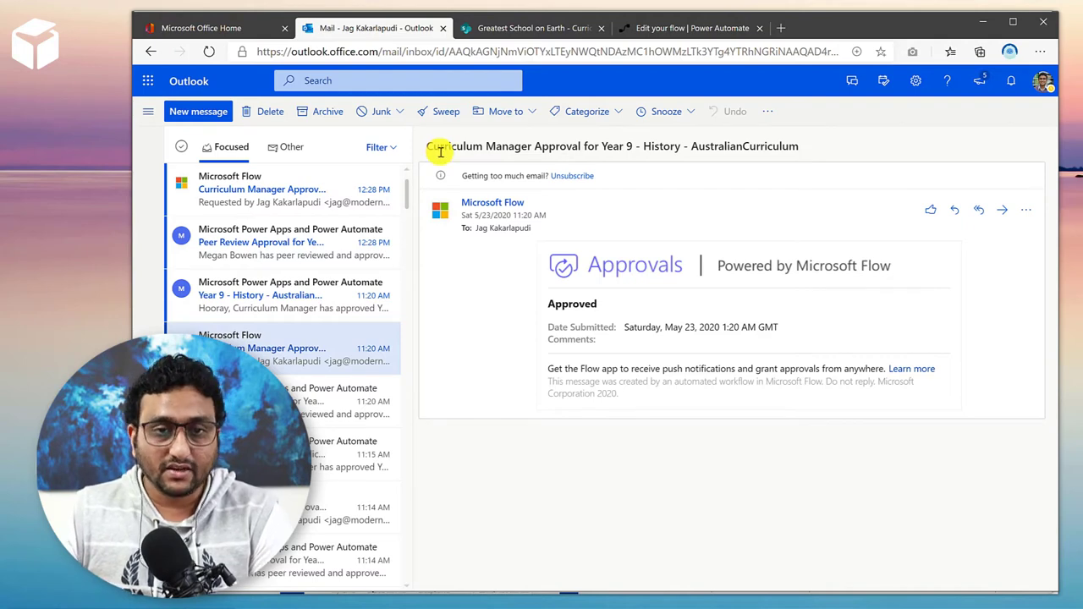
pyautogui.click(279, 192)
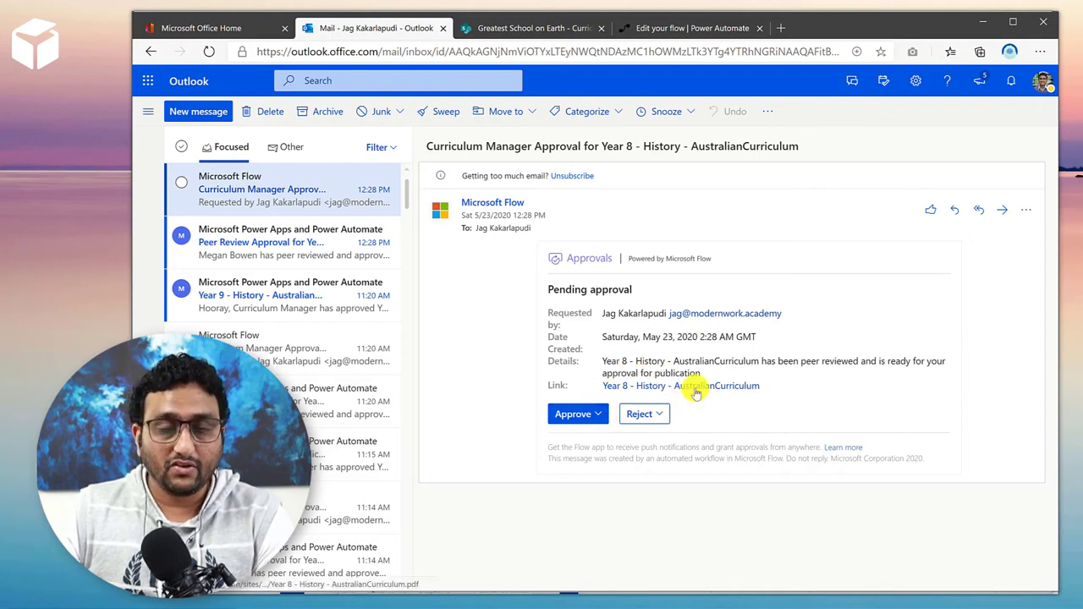
pyautogui.click(575, 413)
pyautogui.click(596, 468)
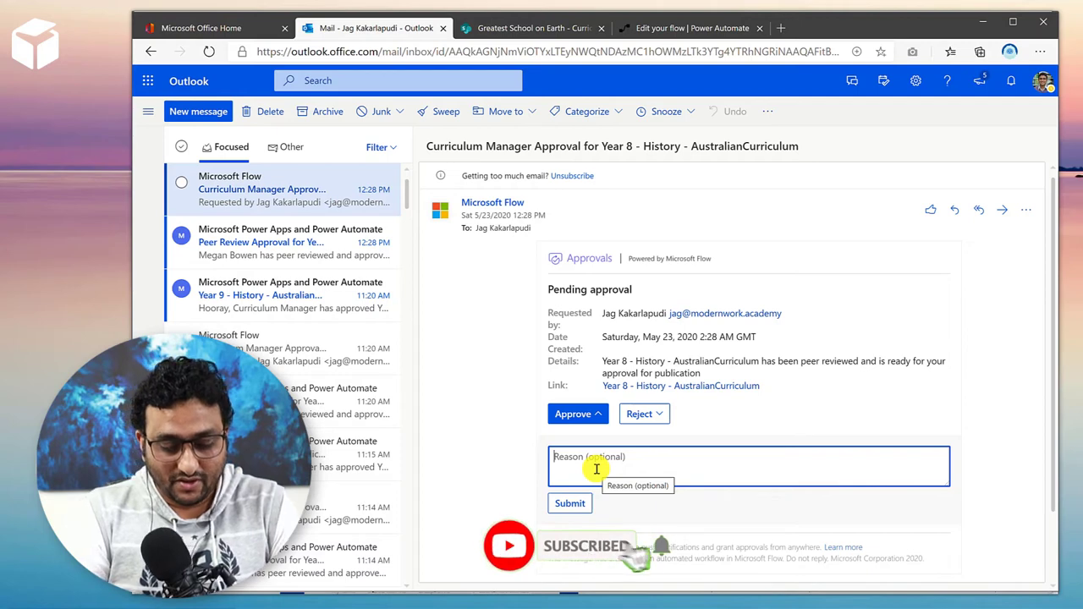
pyautogui.write('Nice wo')
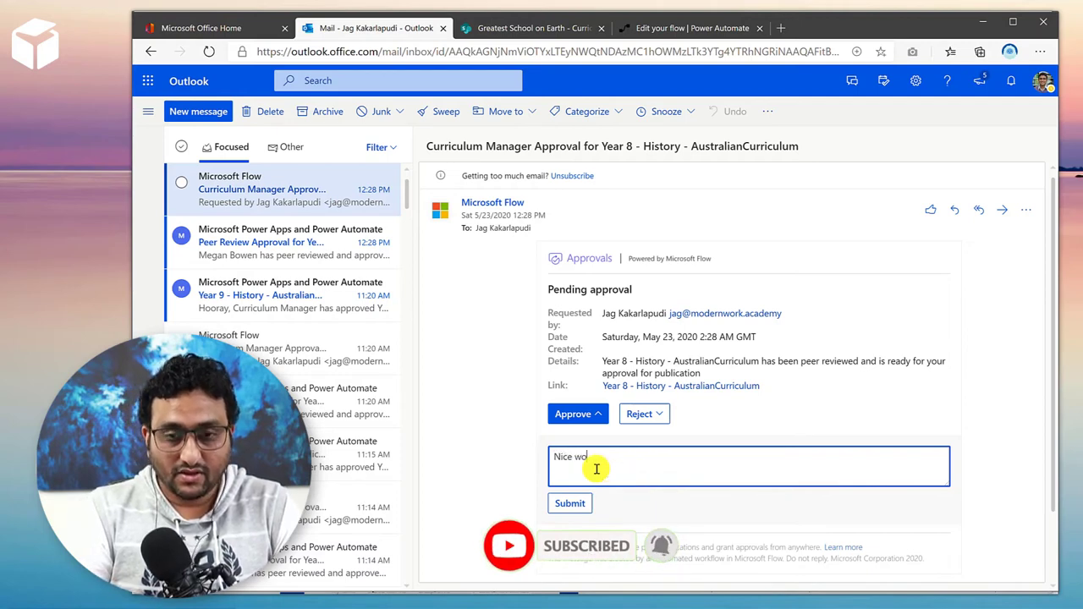
pyautogui.write('rk ready for p')
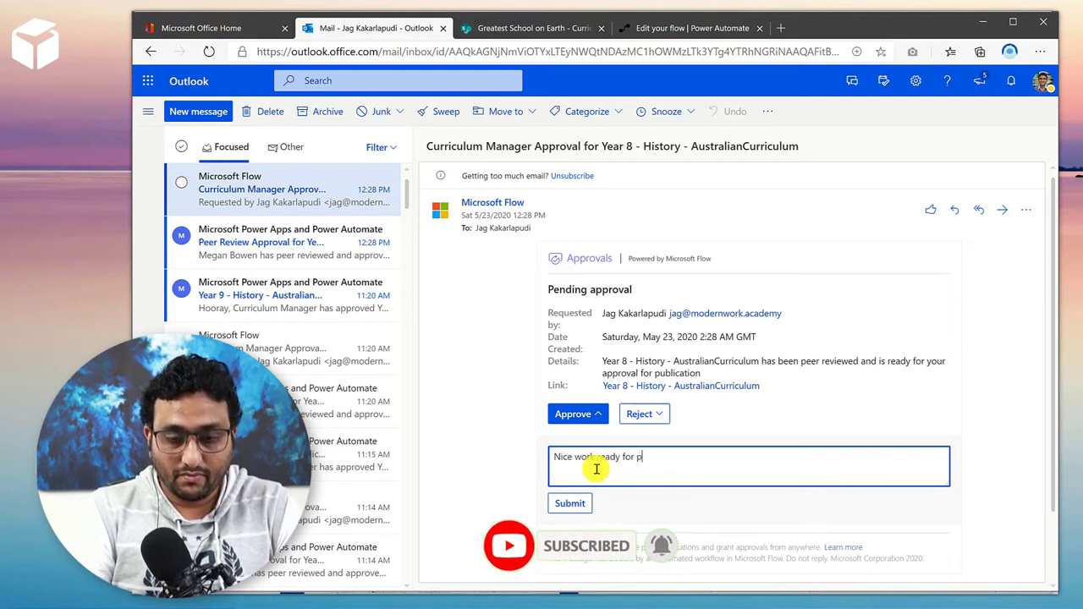
pyautogui.write('ublicatio')
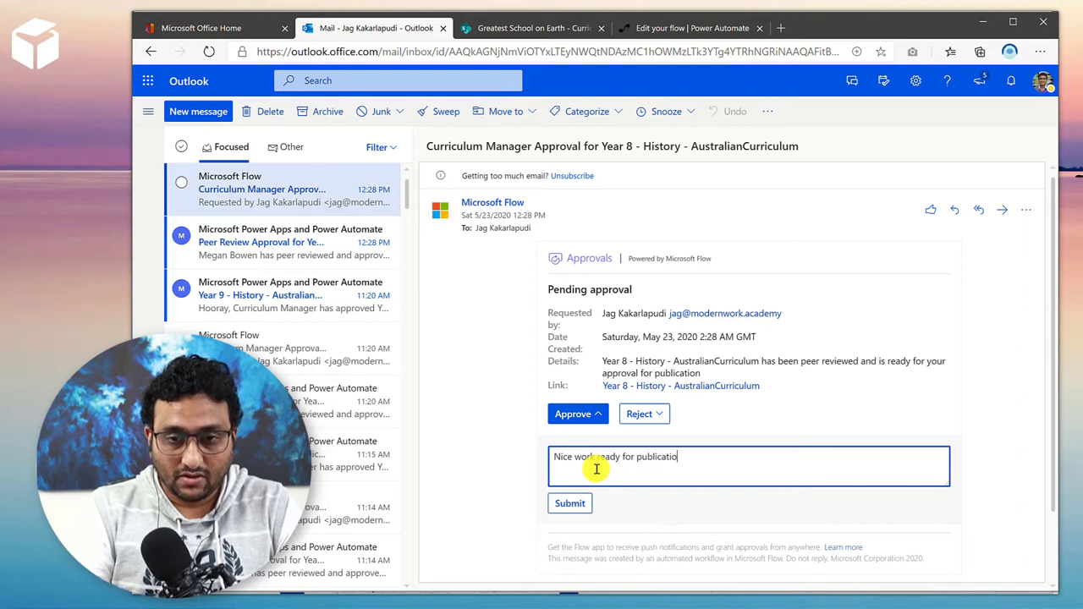
pyautogui.write('n. Plea')
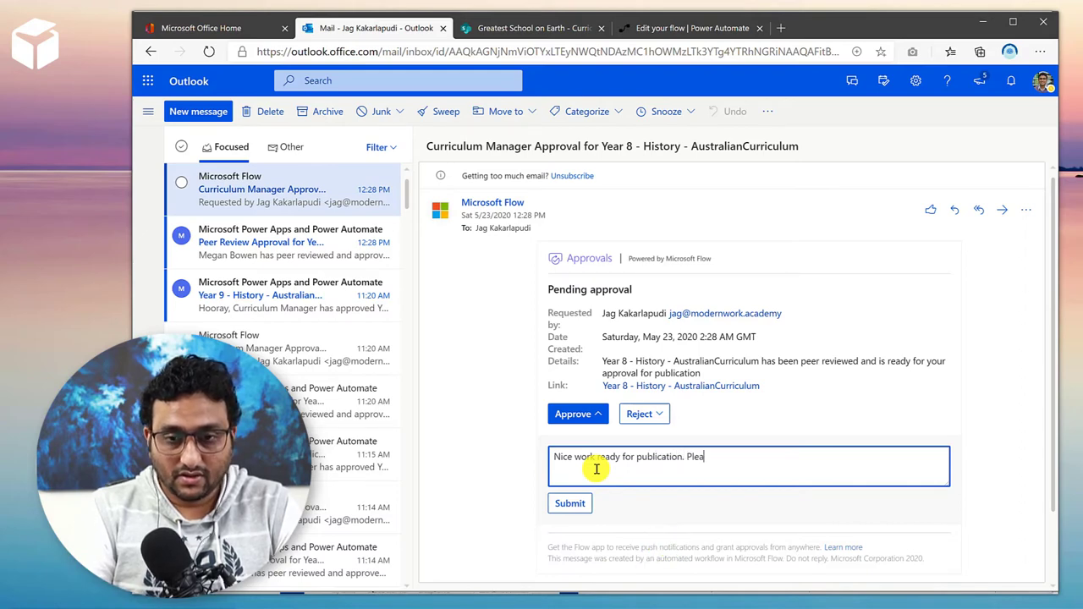
pyautogui.write('se lesend thi')
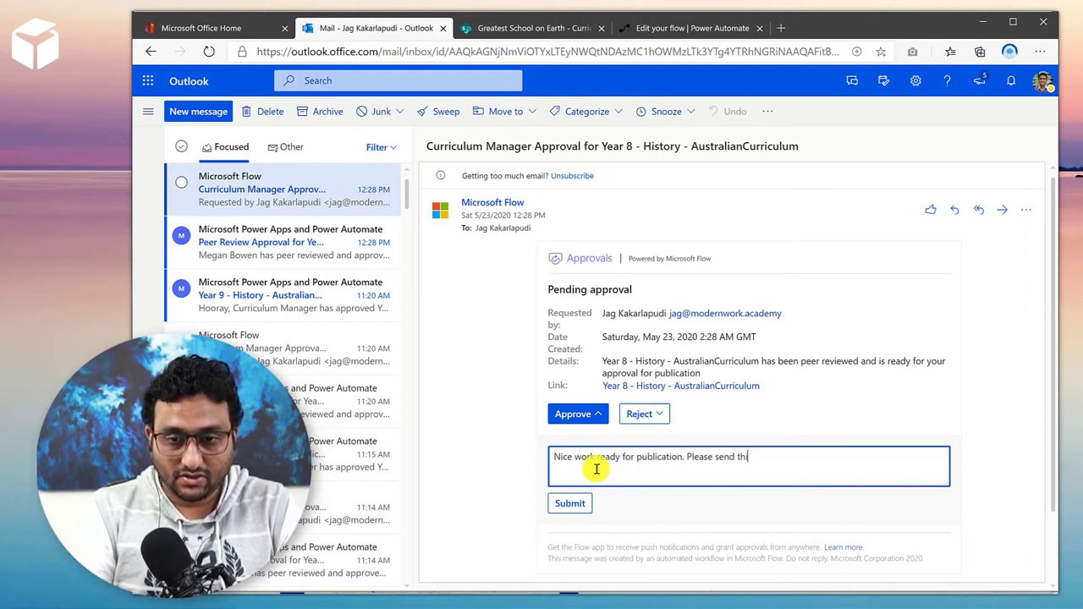
pyautogui.write('s to the web')
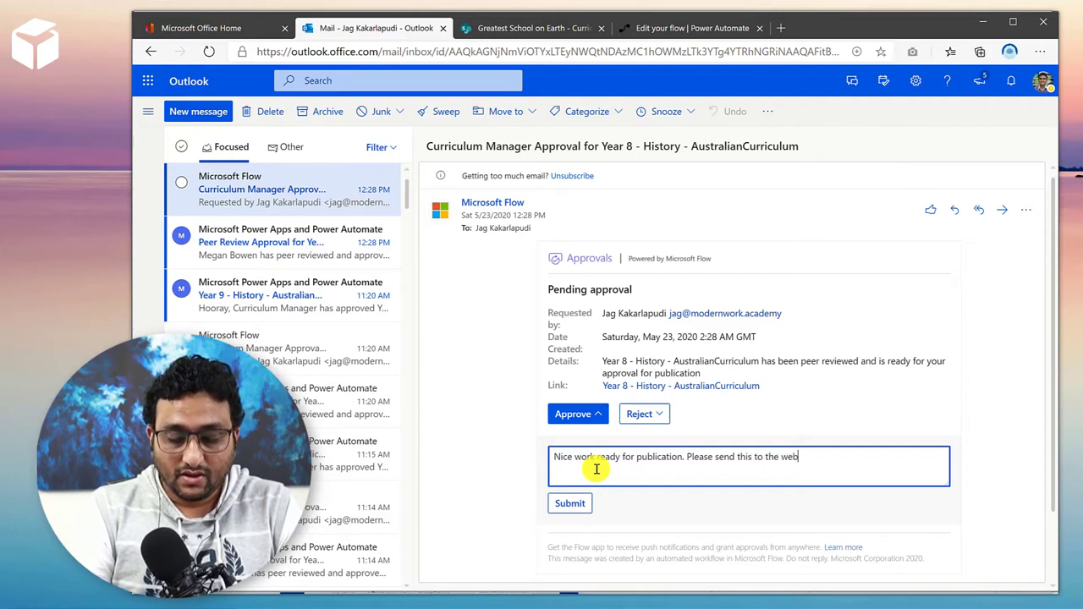
pyautogui.write(' team')
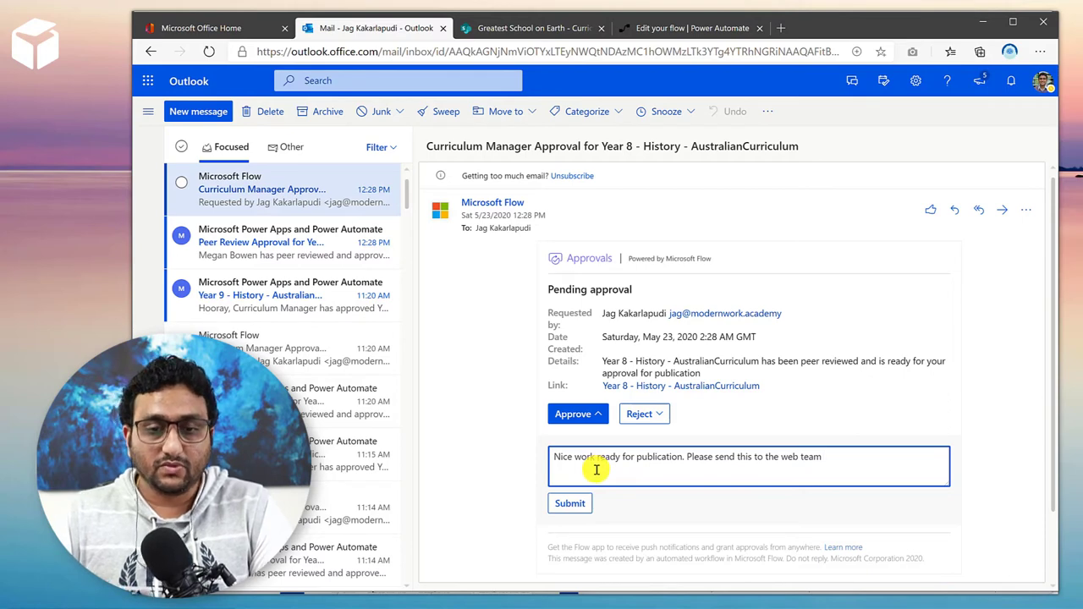
pyautogui.click(575, 506)
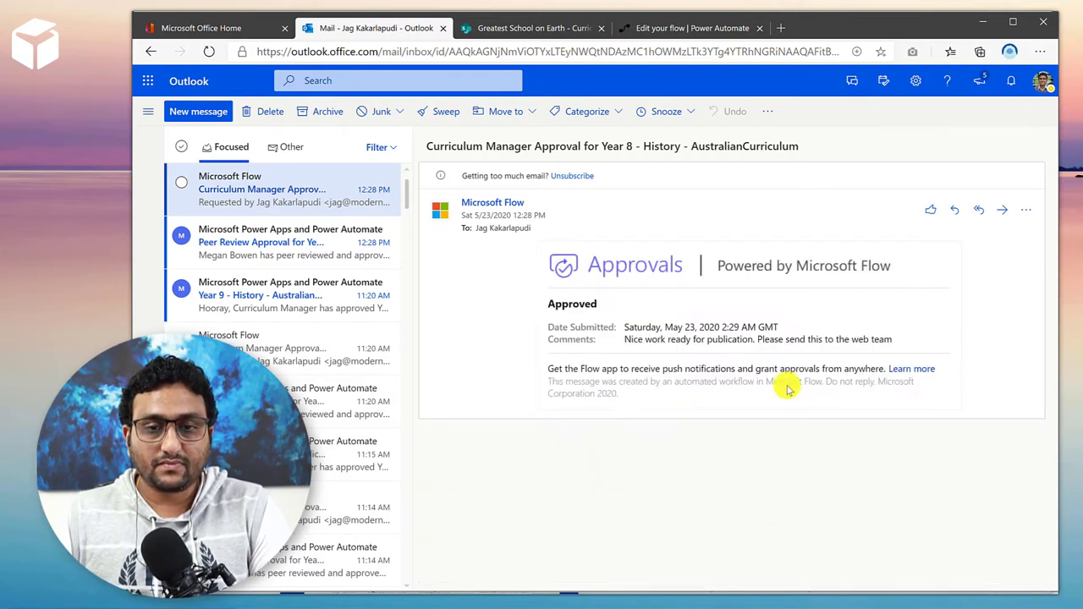
# Go back to the SharePoint library and refresh it to check the Year 8 document's status after manager approval.
pyautogui.click(484, 31)
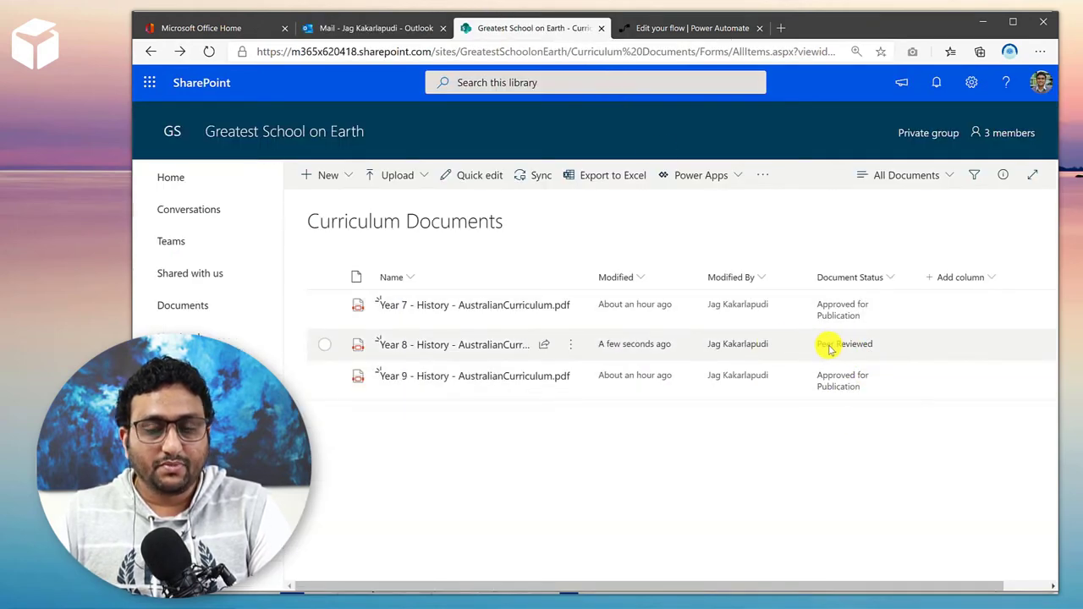
pyautogui.click(208, 52)
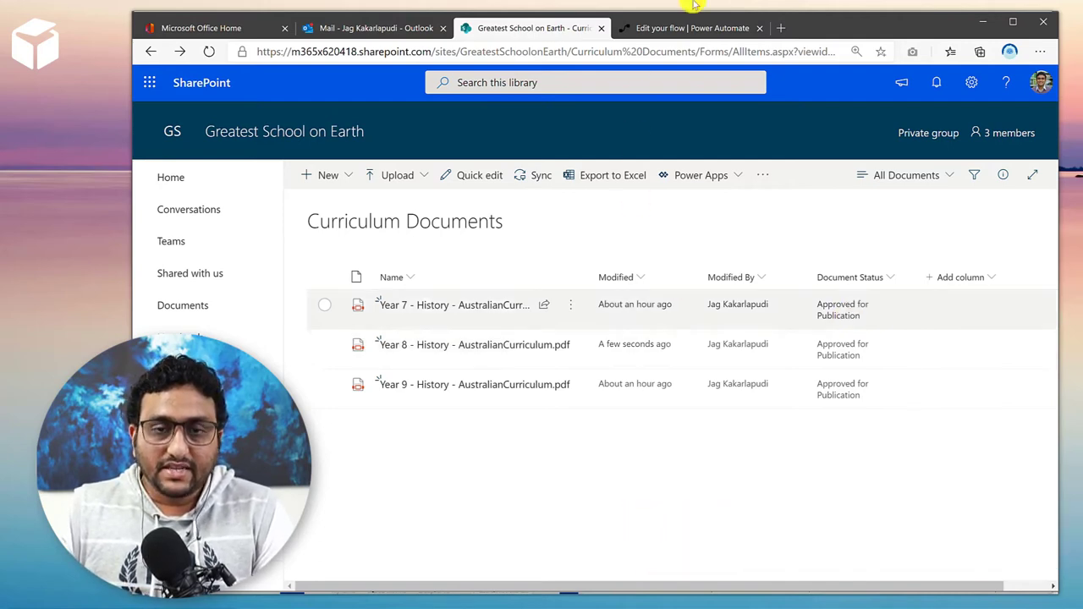
# Open the "Conduct peer review and request manager approval" flow for editing in Power Automate and expand its "For a selected file" trigger.
pyautogui.click(639, 30)
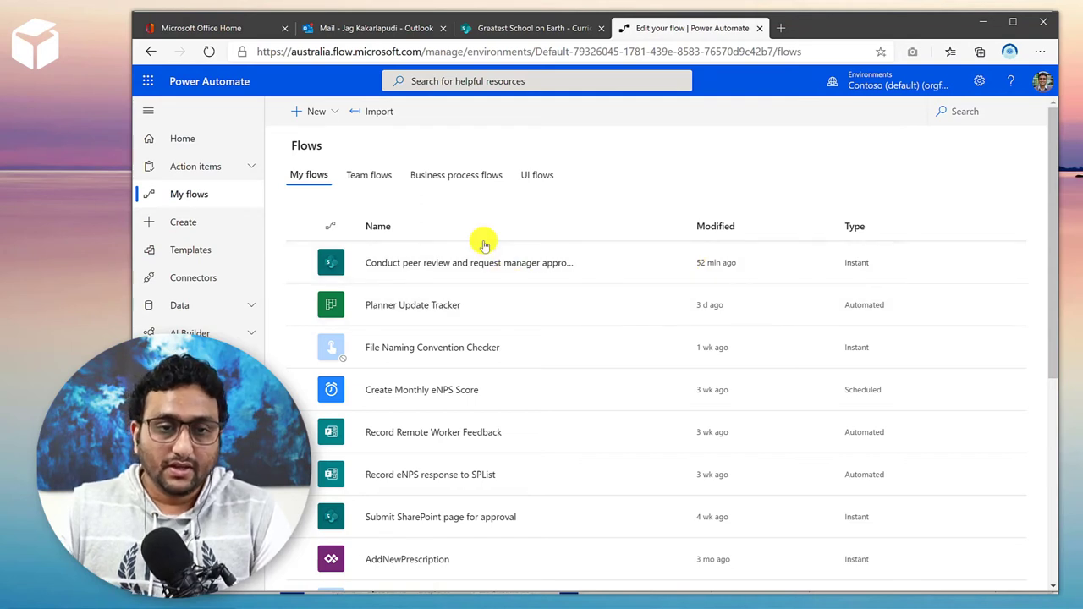
pyautogui.click(429, 268)
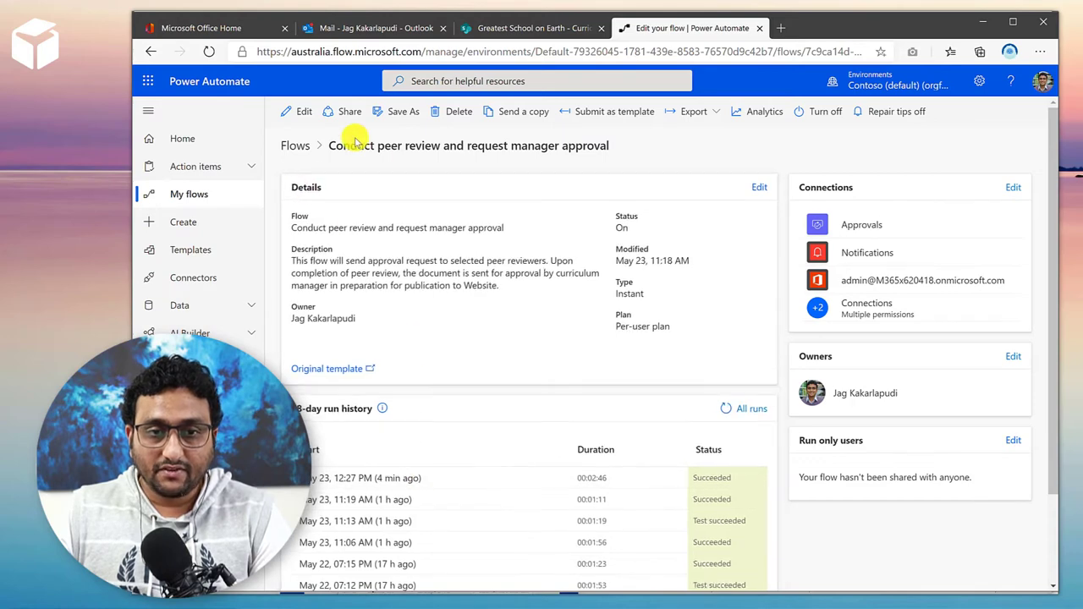
pyautogui.click(288, 111)
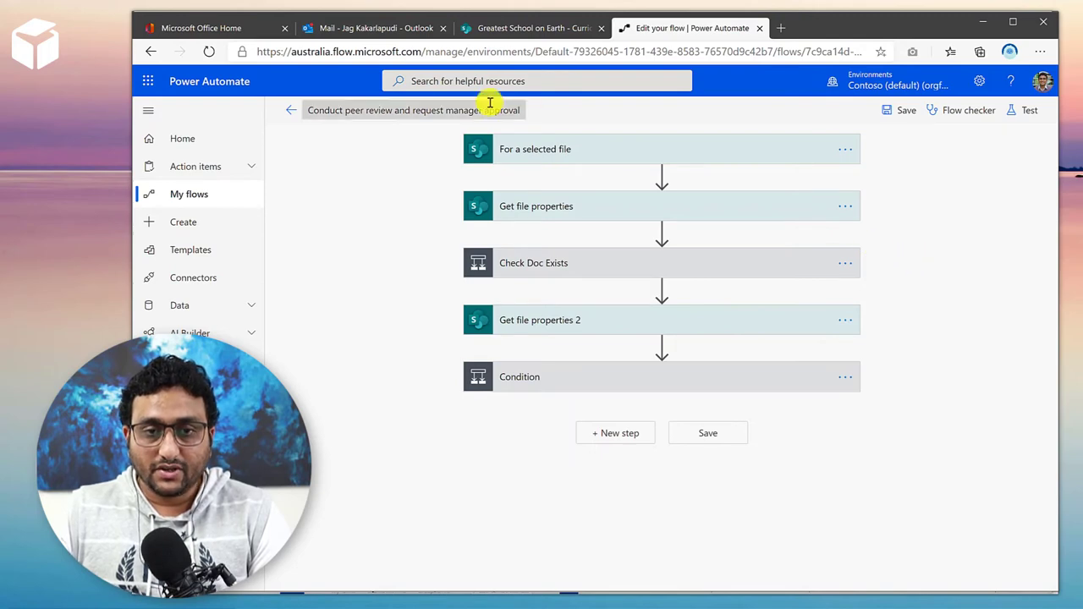
pyautogui.click(568, 159)
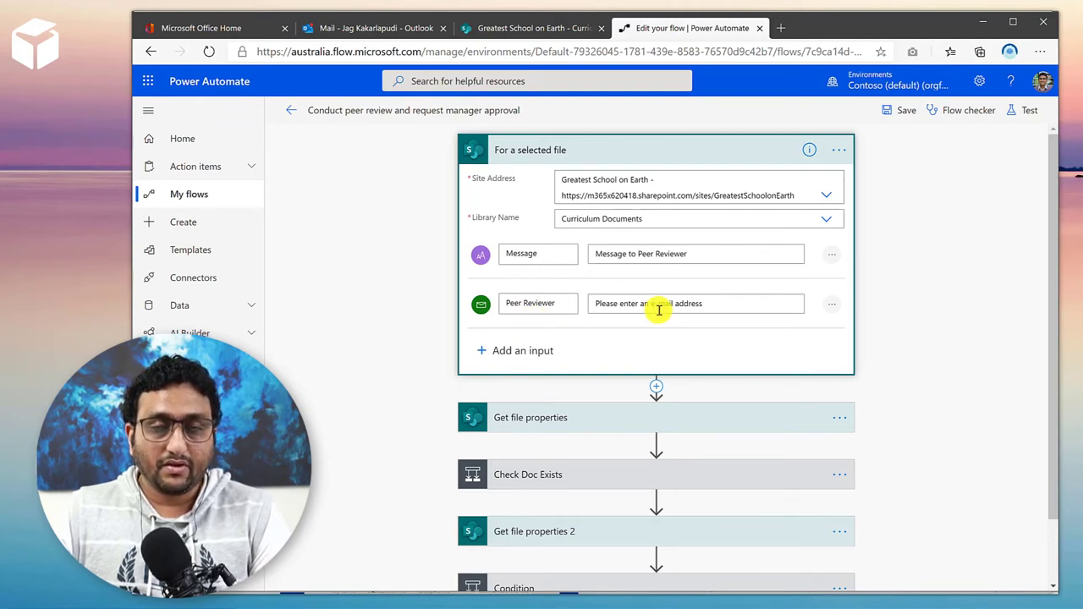
# Check the required setting of the trigger's Peer Reviewer input and review the "Get file properties" action's site, library and Id fields.
pyautogui.click(825, 304)
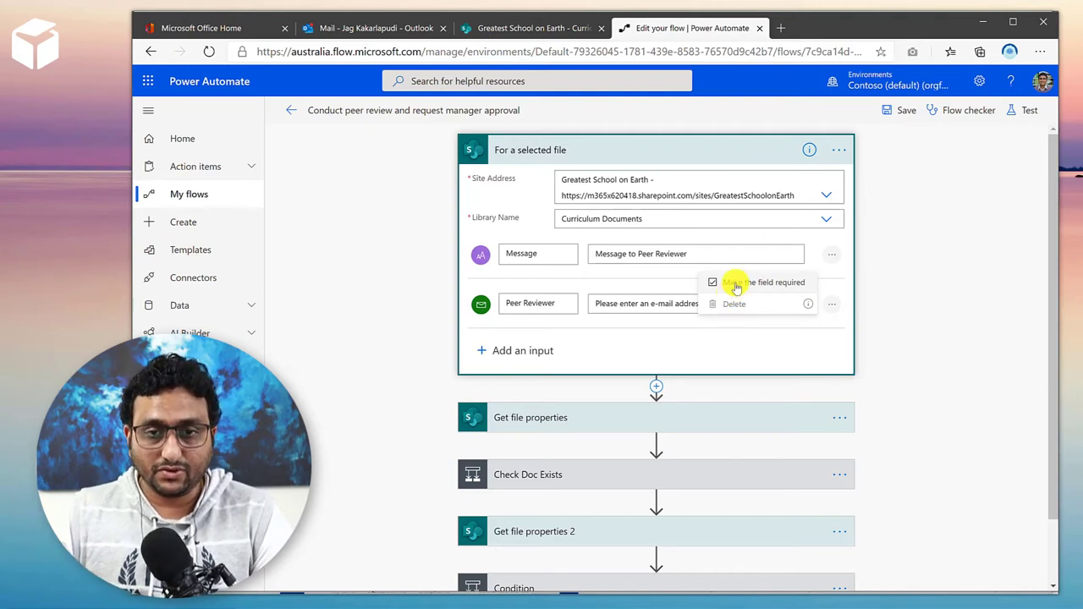
pyautogui.click(716, 152)
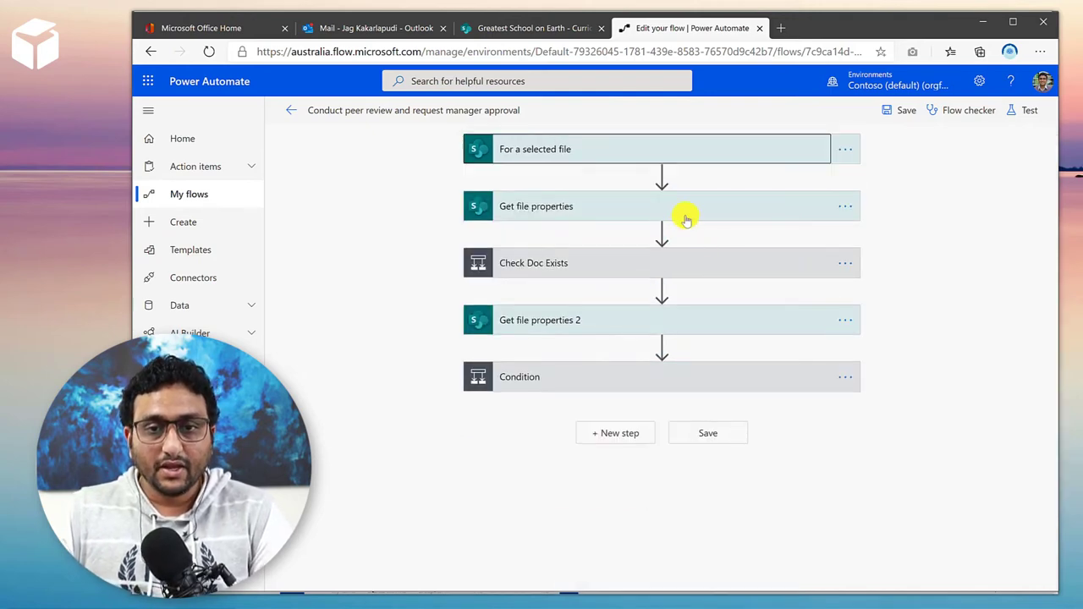
pyautogui.click(686, 218)
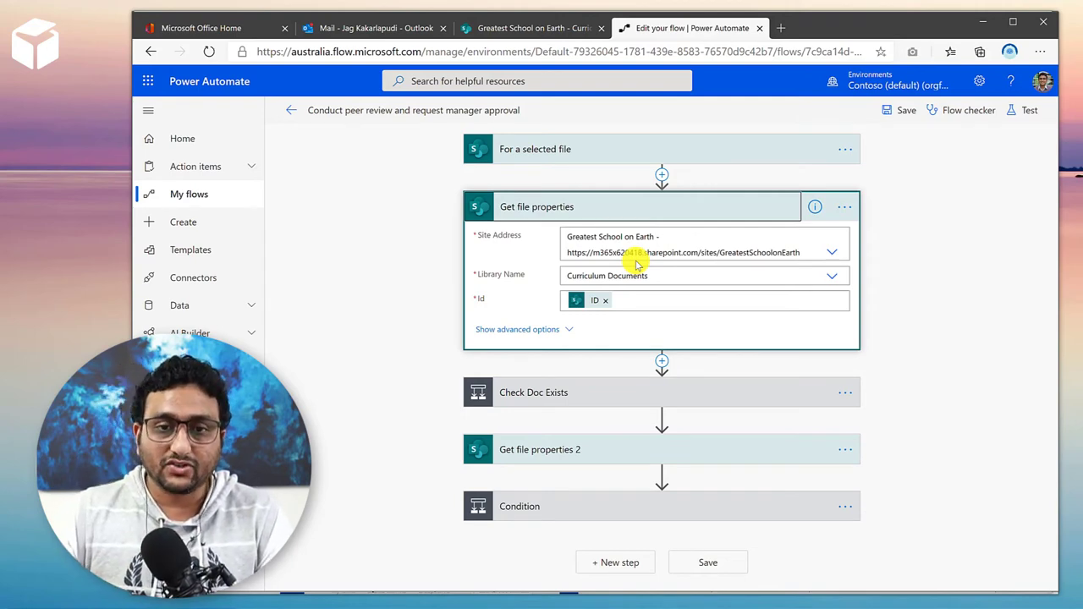
pyautogui.click(606, 208)
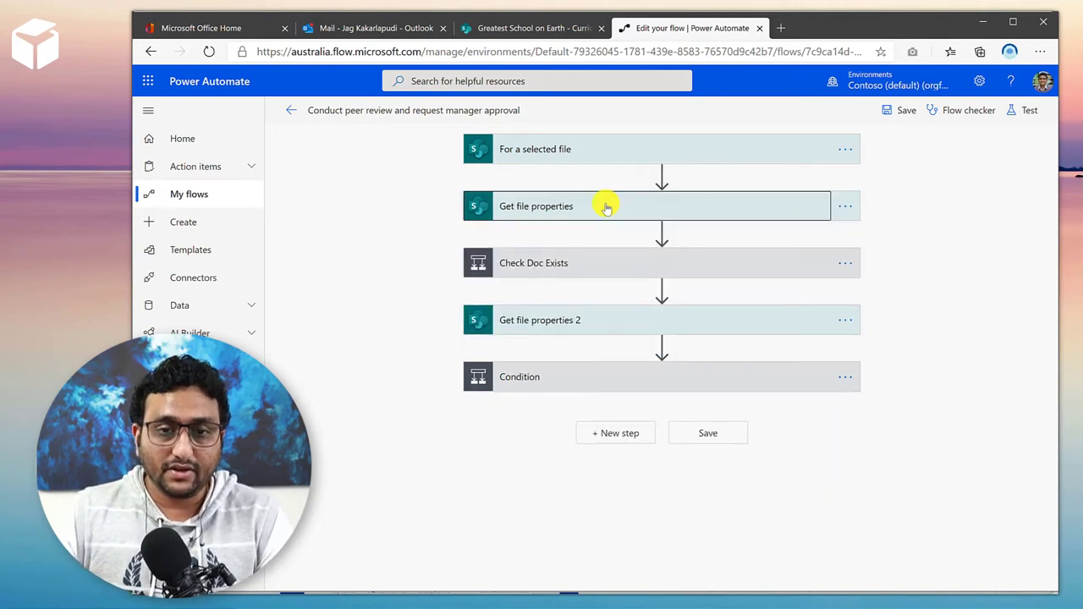
# Expand the "Check Doc Exists" condition and examine the "Set Document Status to In Peer Review" action in its If yes branch.
pyautogui.click(604, 262)
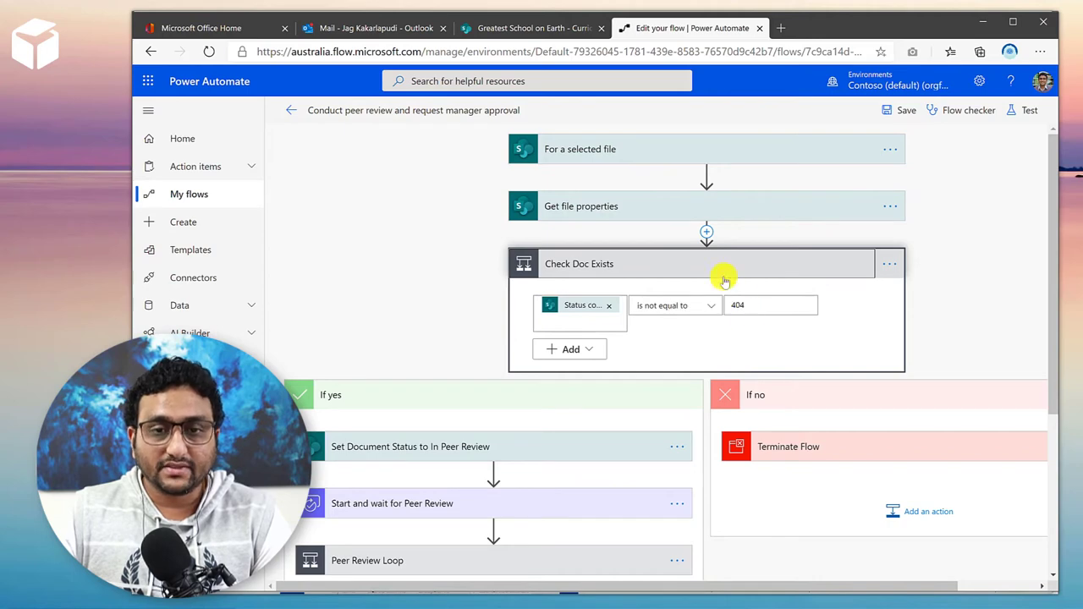
pyautogui.scroll(-3, 719, 292)
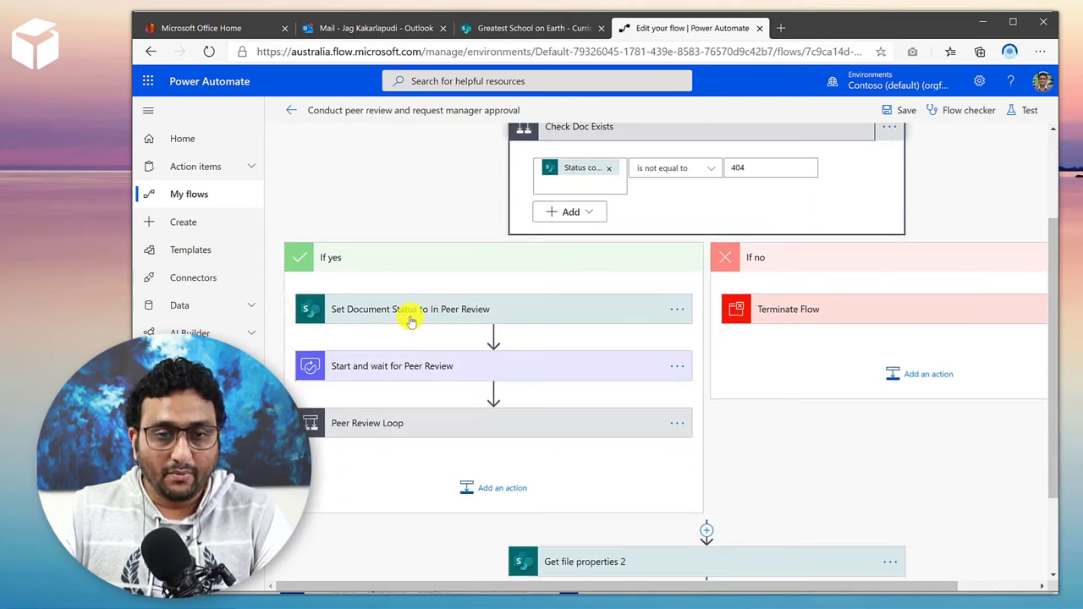
pyautogui.click(584, 324)
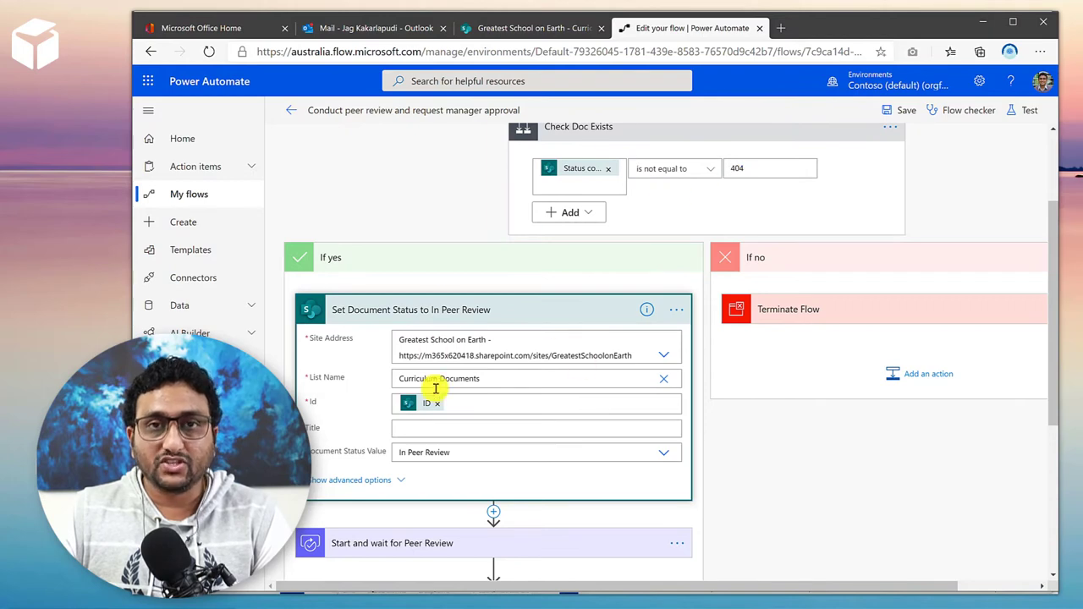
pyautogui.scroll(-1, 454, 340)
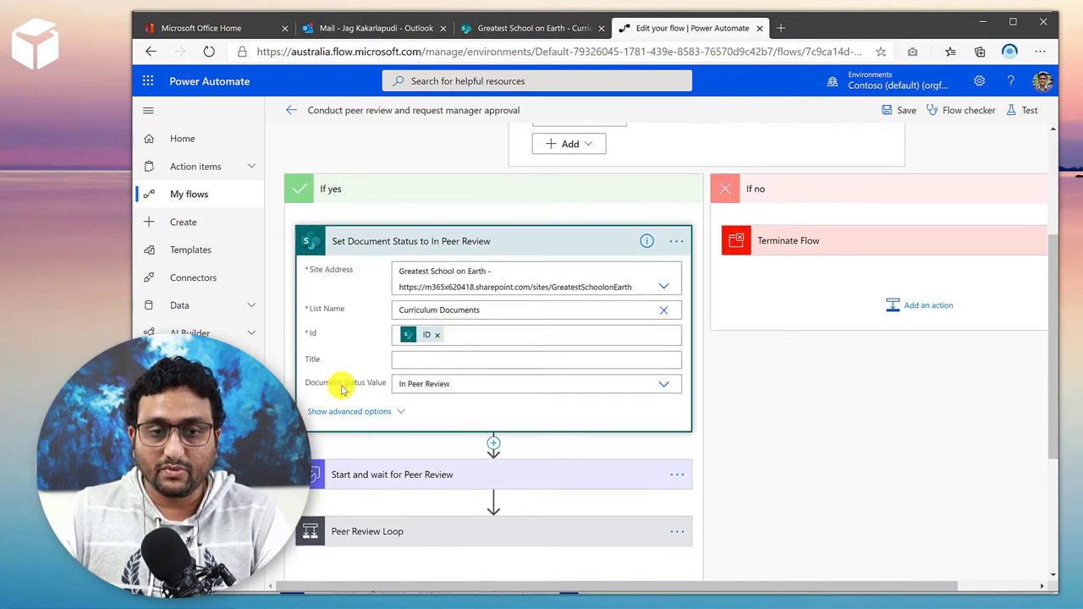
pyautogui.scroll(-2, 457, 380)
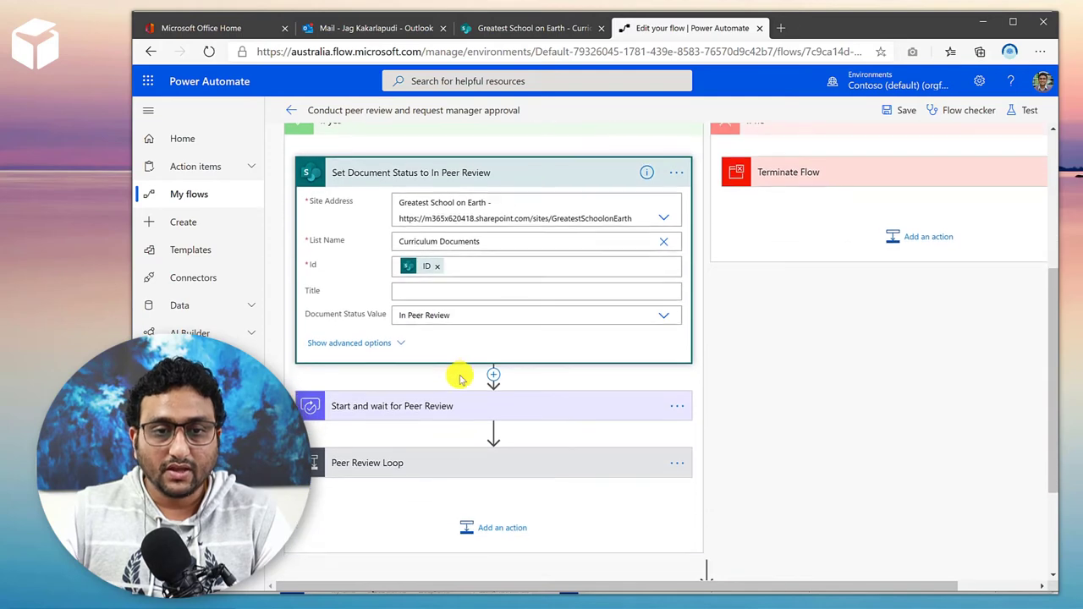
pyautogui.scroll(1, 458, 379)
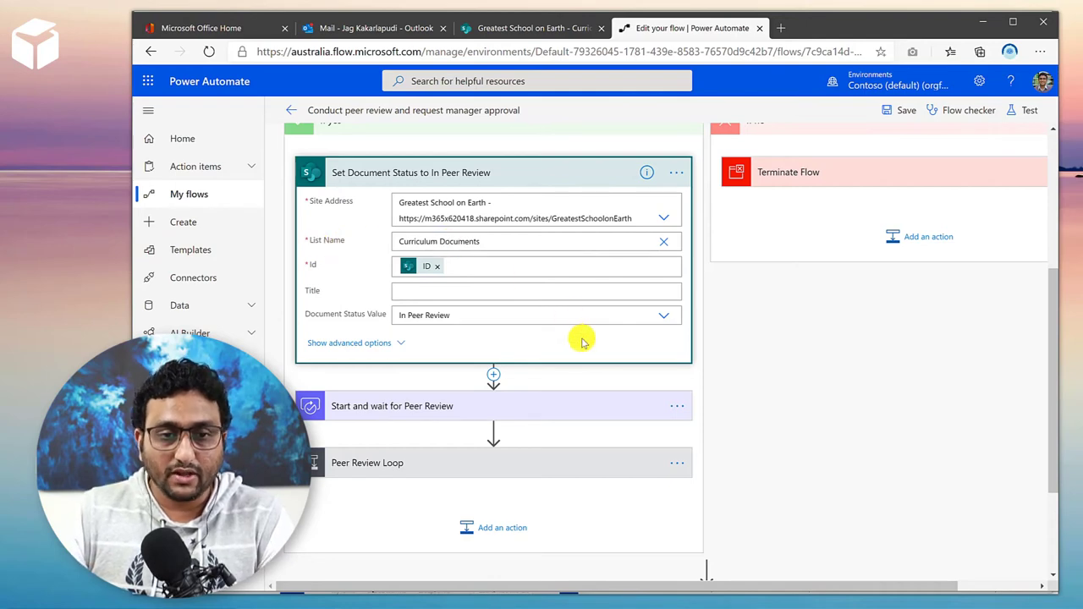
pyautogui.scroll(-1, 581, 341)
# Expand the "Start and wait for Peer Review" approval and change its third response option to "Reject".
pyautogui.click(668, 347)
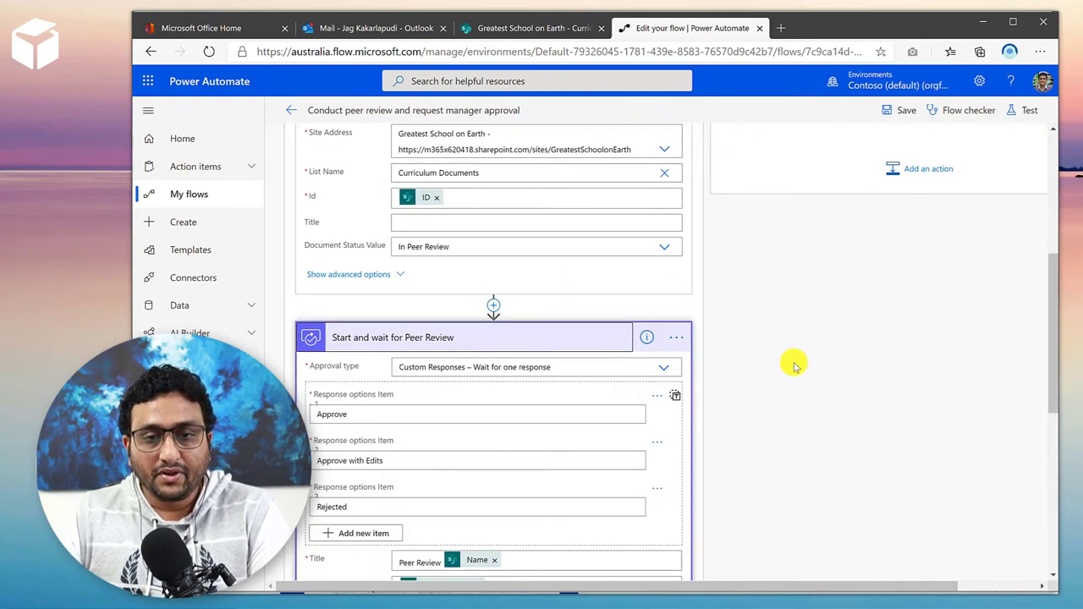
pyautogui.scroll(-3, 793, 365)
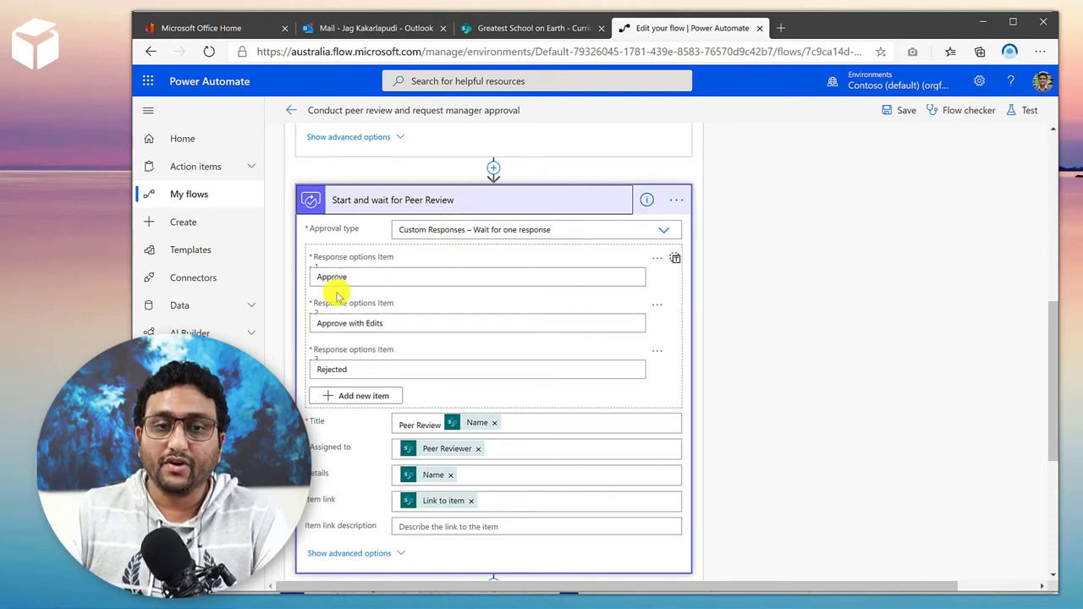
pyautogui.click(369, 372)
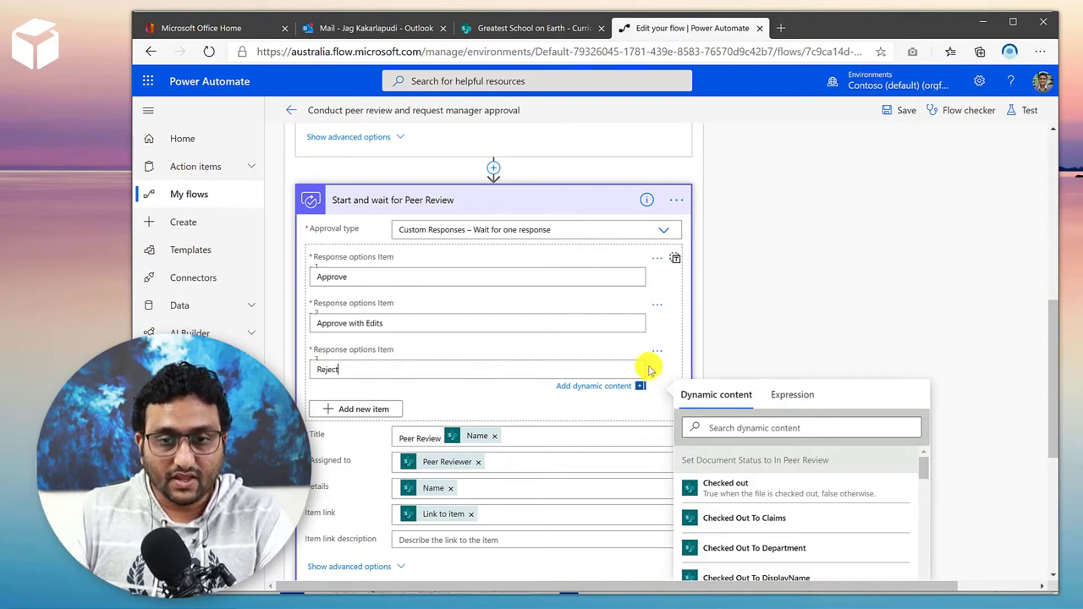
pyautogui.click(716, 362)
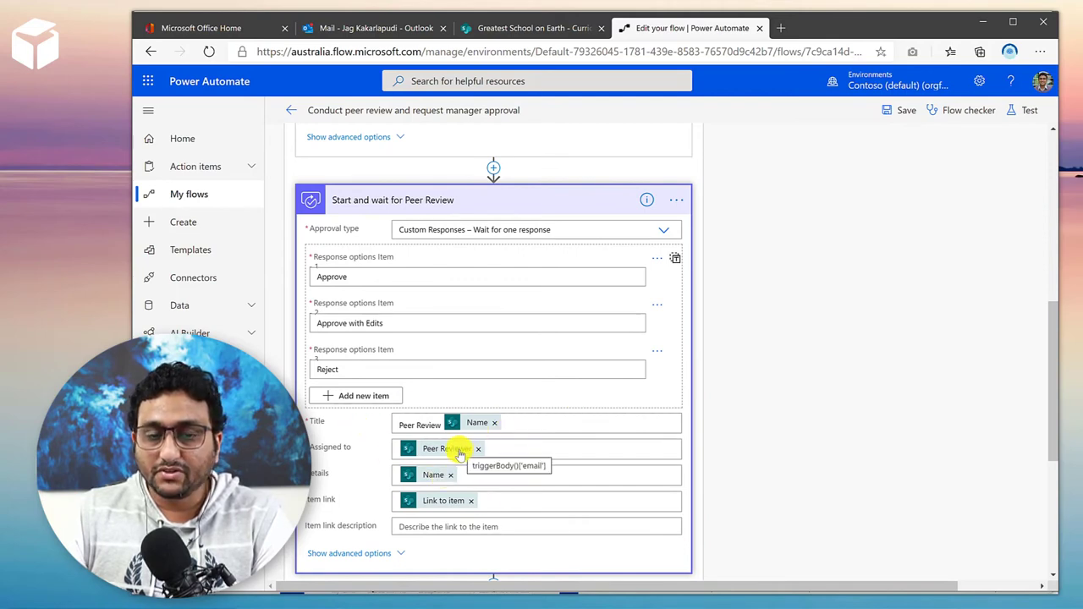
# Go back to the "For a selected file" trigger to review its Peer Reviewer input, leaving the trigger collapsed.
pyautogui.scroll(8, 541, 394)
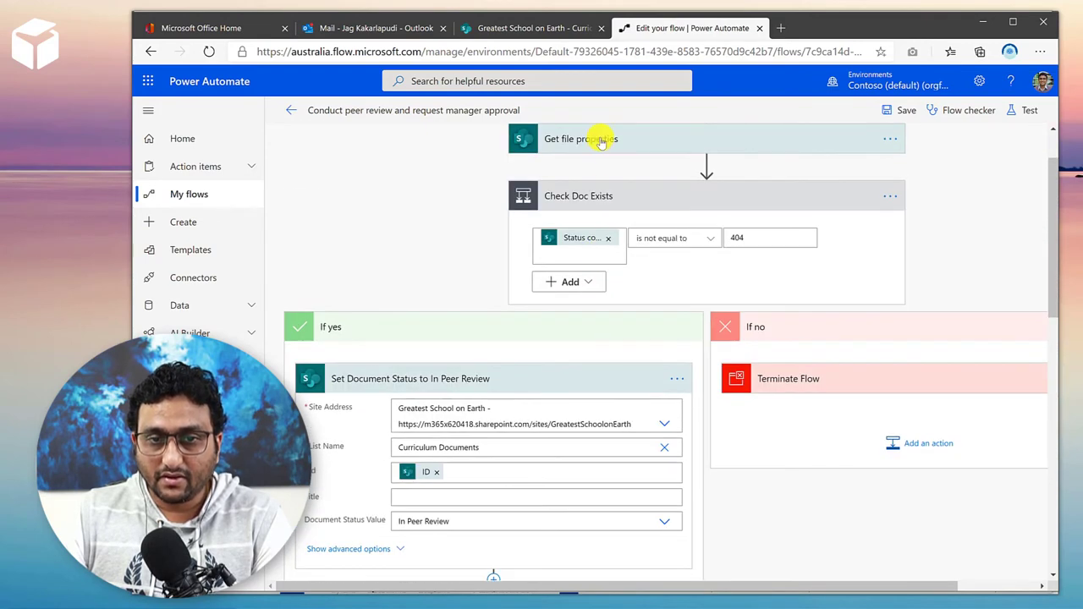
pyautogui.click(600, 140)
pyautogui.click(598, 138)
pyautogui.scroll(1, 591, 169)
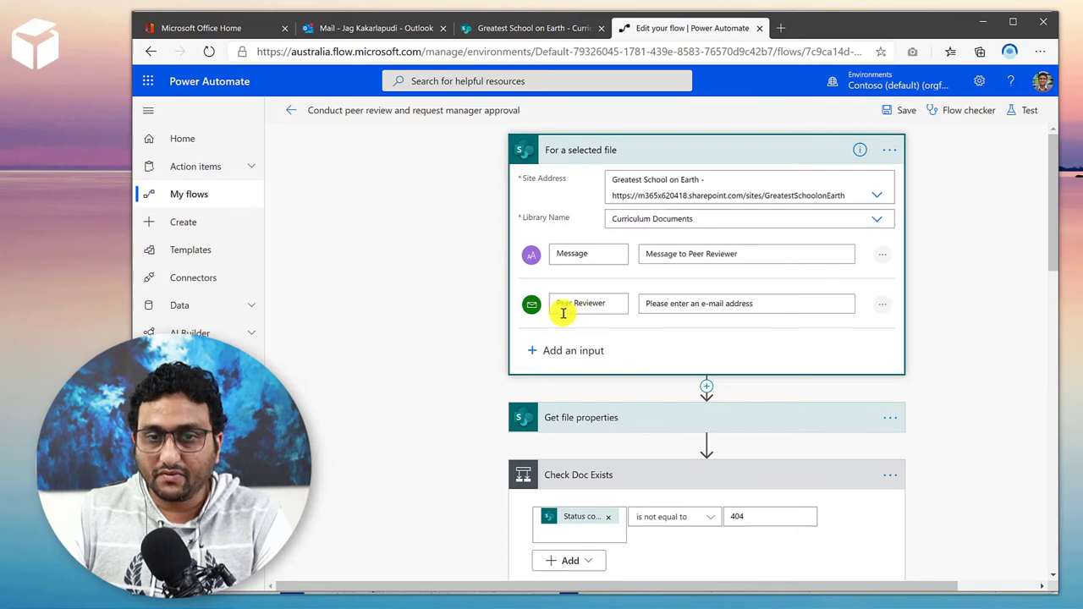
pyautogui.click(699, 149)
# Collapse "Set Document Status to In Peer Review" and expand "Peer Review Loop" to examine its Outcome conditions and both branches.
pyautogui.scroll(-3, 326, 338)
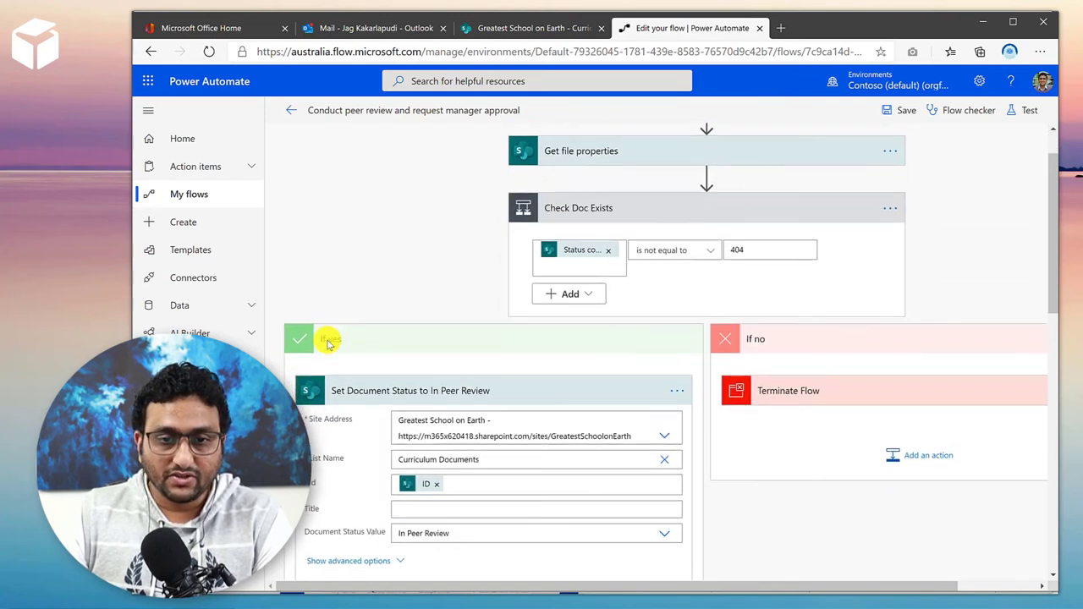
pyautogui.scroll(-3, 420, 416)
pyautogui.scroll(2, 496, 217)
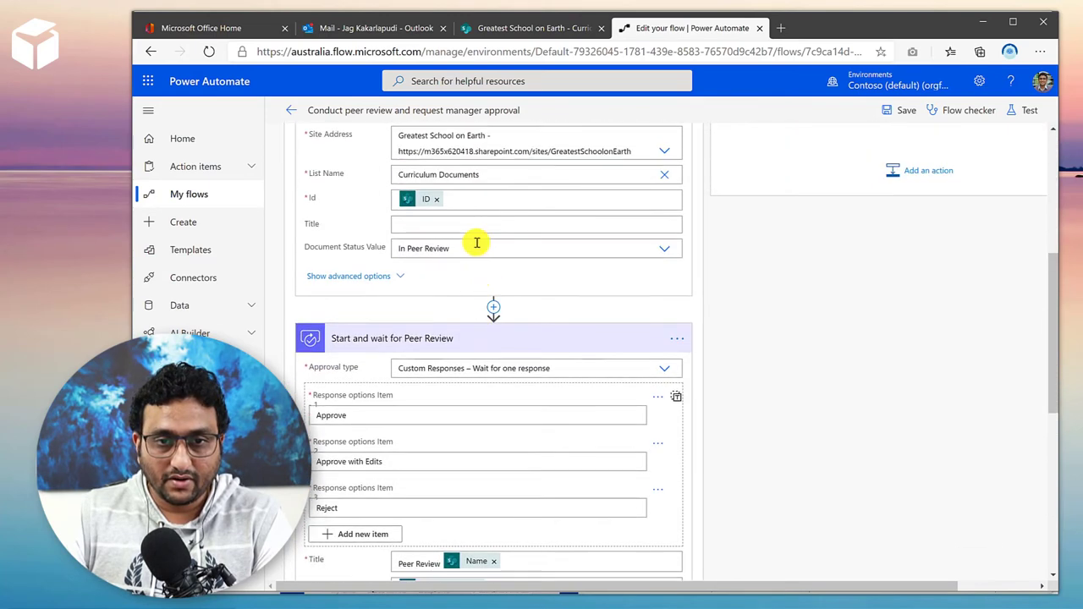
pyautogui.click(469, 181)
pyautogui.scroll(-4, 551, 387)
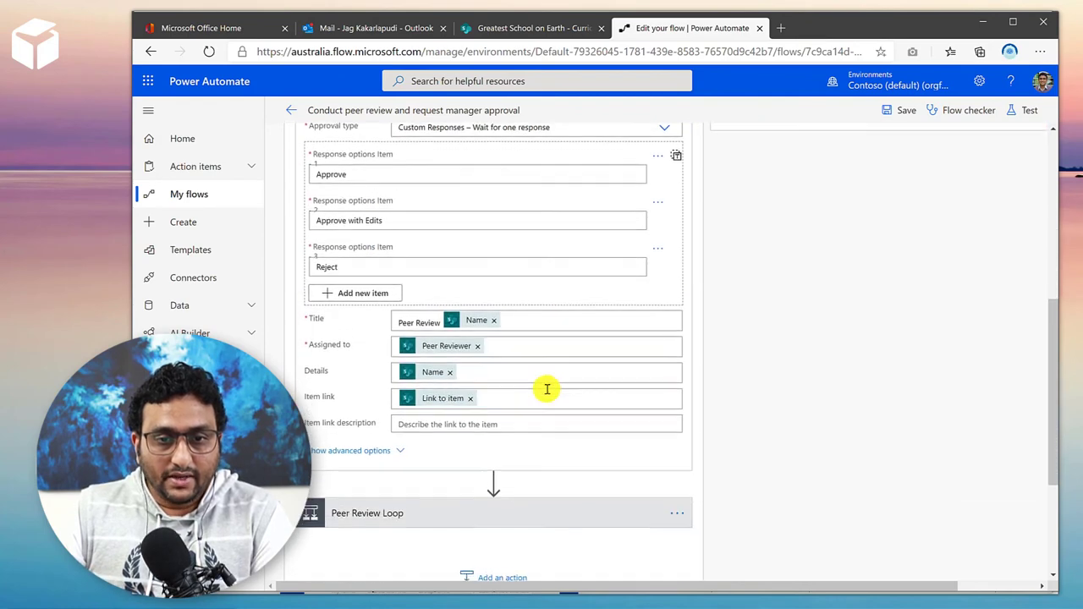
pyautogui.click(523, 433)
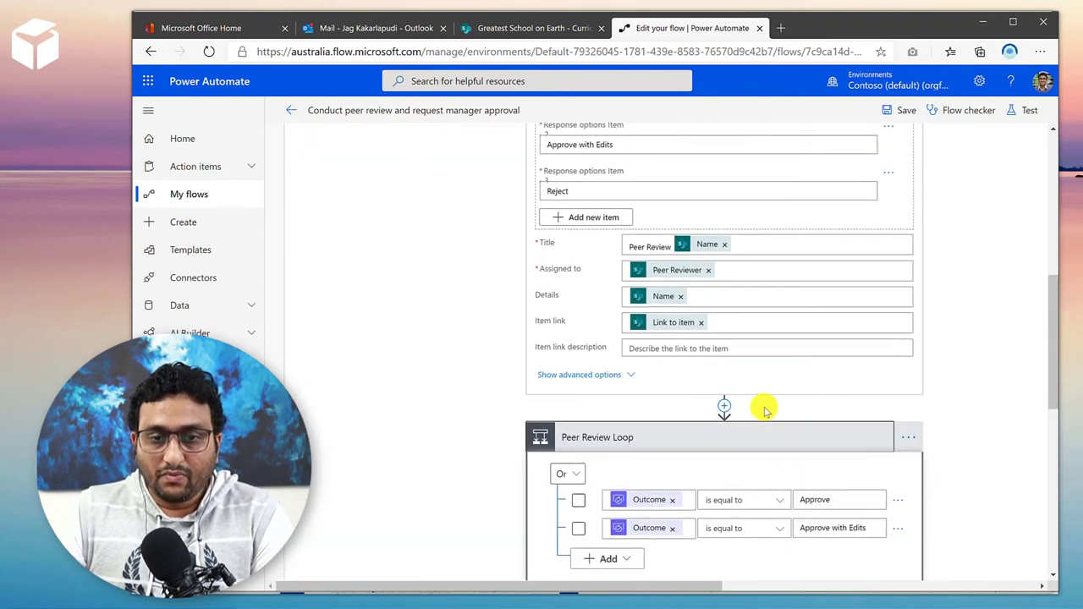
pyautogui.scroll(-1, 816, 427)
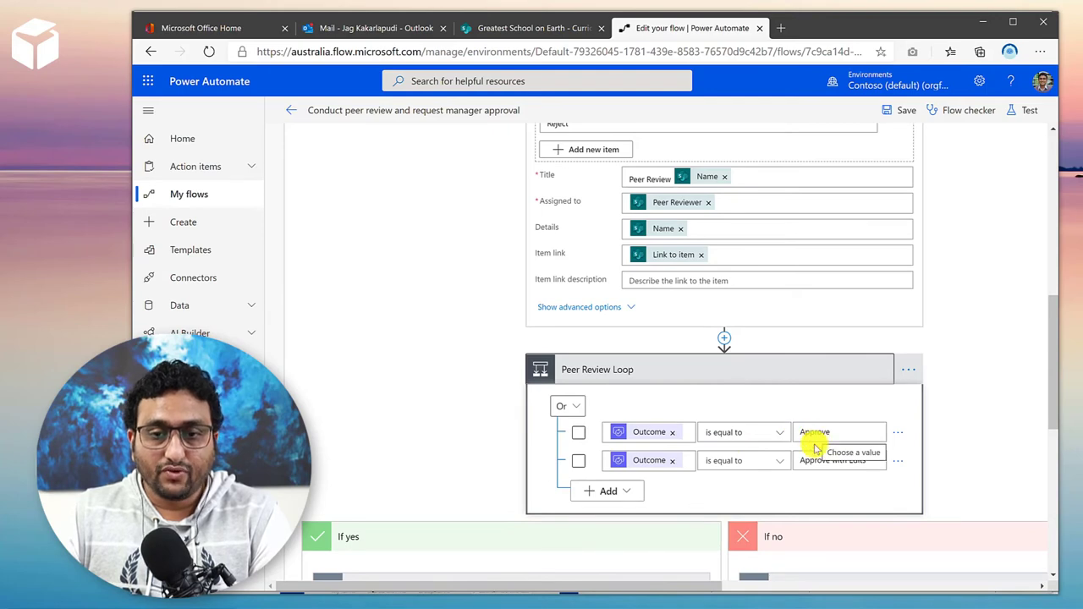
pyautogui.scroll(-5, 536, 438)
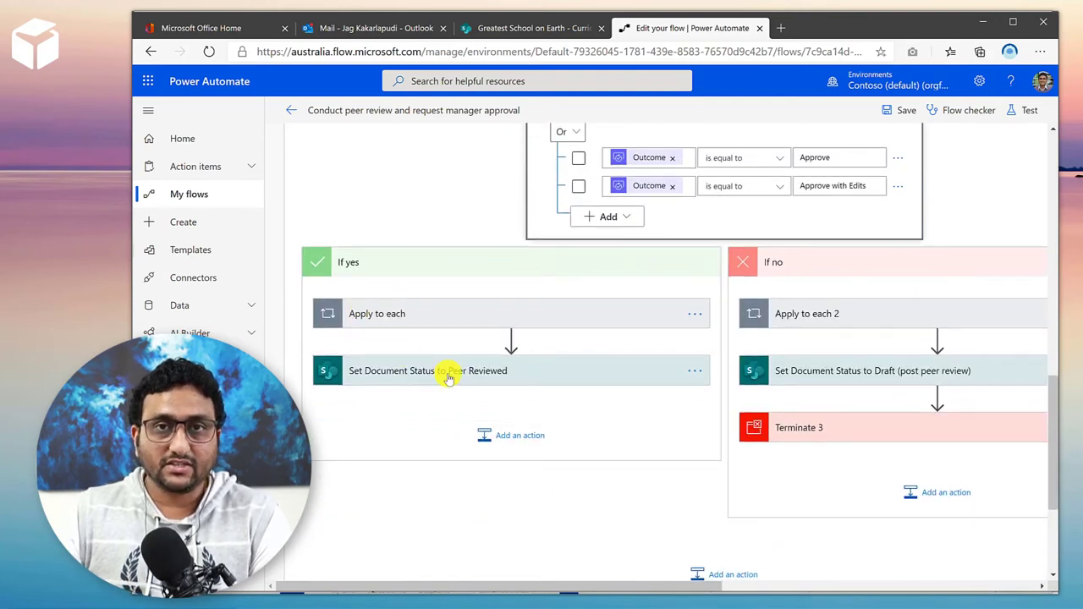
# Examine the "Apply to each" loop and its "Peer Review Approved Email Notification" action in the peer review's If yes branch.
pyautogui.click(440, 319)
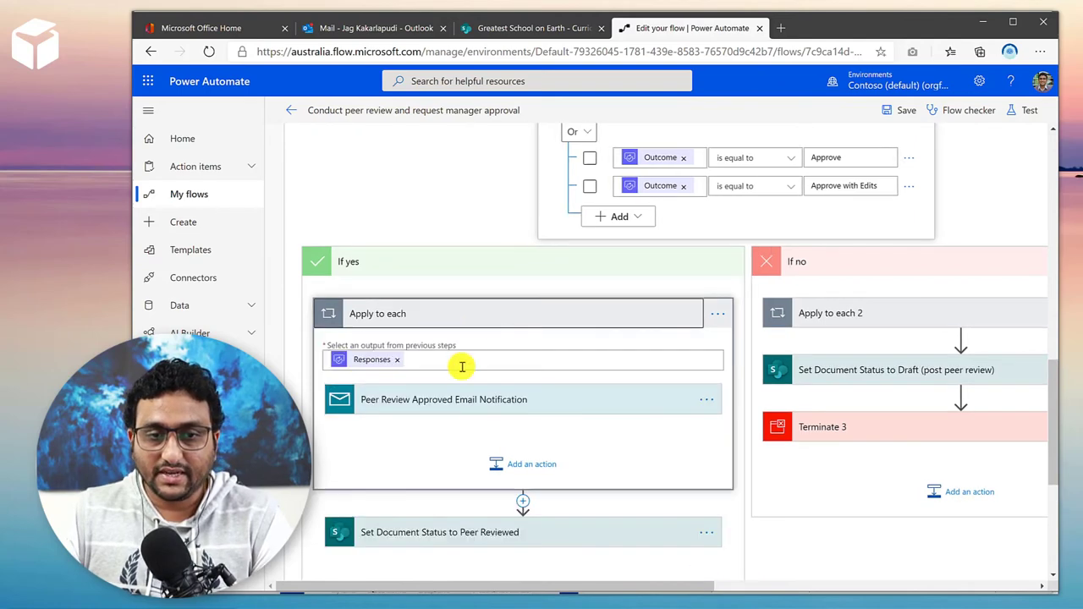
pyautogui.click(399, 404)
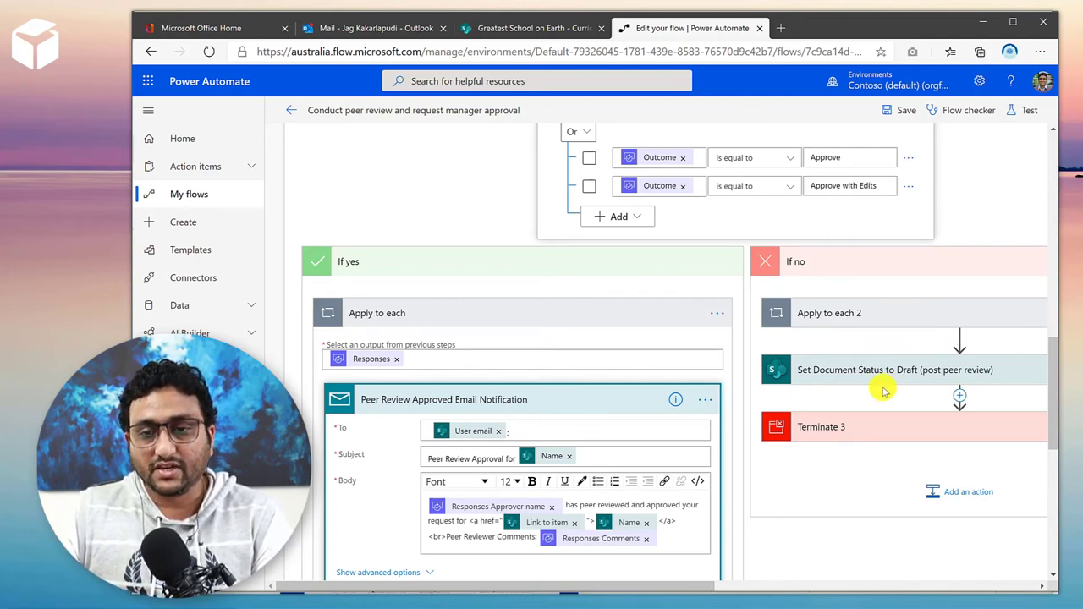
pyautogui.click(549, 401)
# Collapse both branches of "Peer Review Loop", the loop itself and the "Start and wait for Peer Review" action.
pyautogui.click(615, 263)
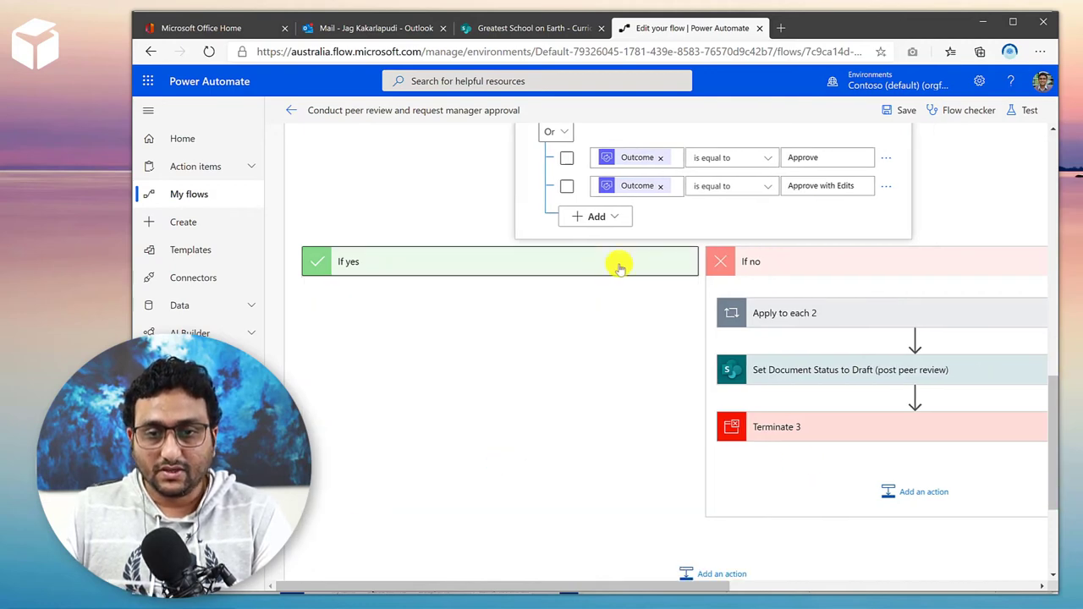
pyautogui.click(773, 262)
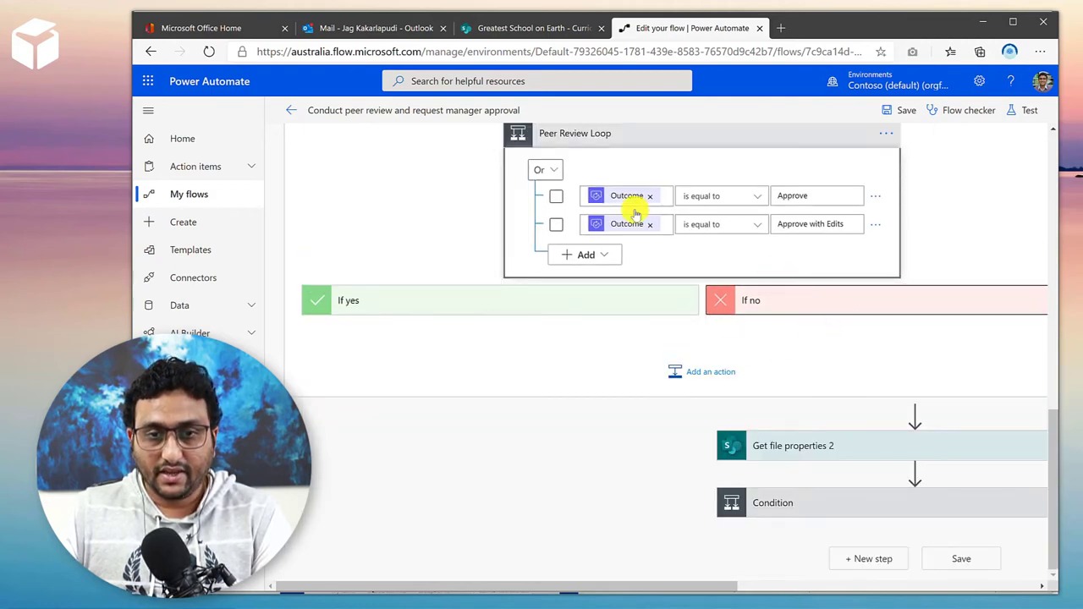
pyautogui.click(630, 142)
pyautogui.scroll(3, 759, 339)
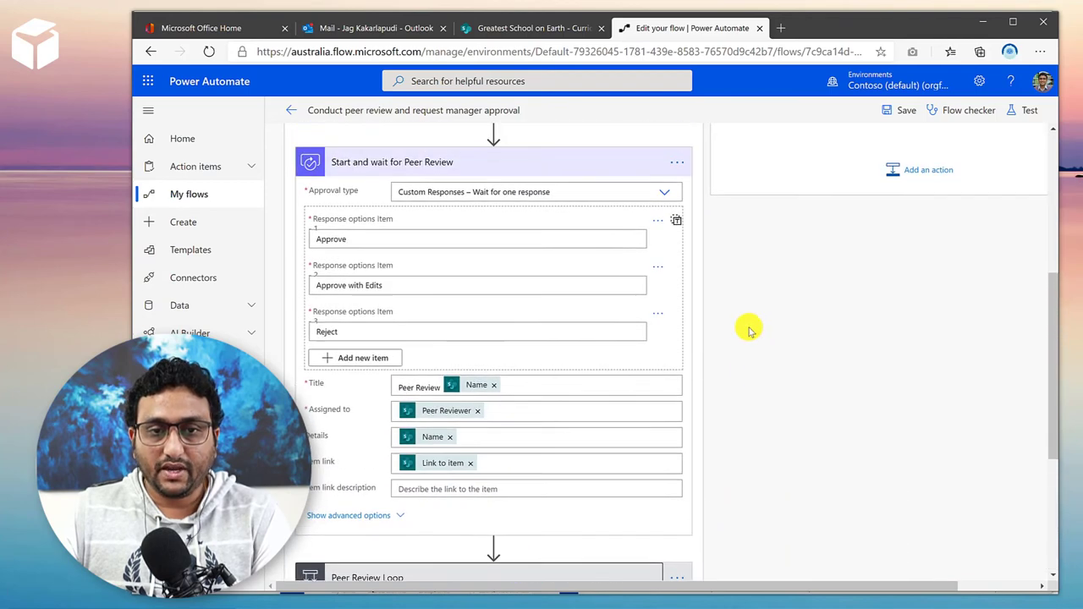
pyautogui.click(571, 169)
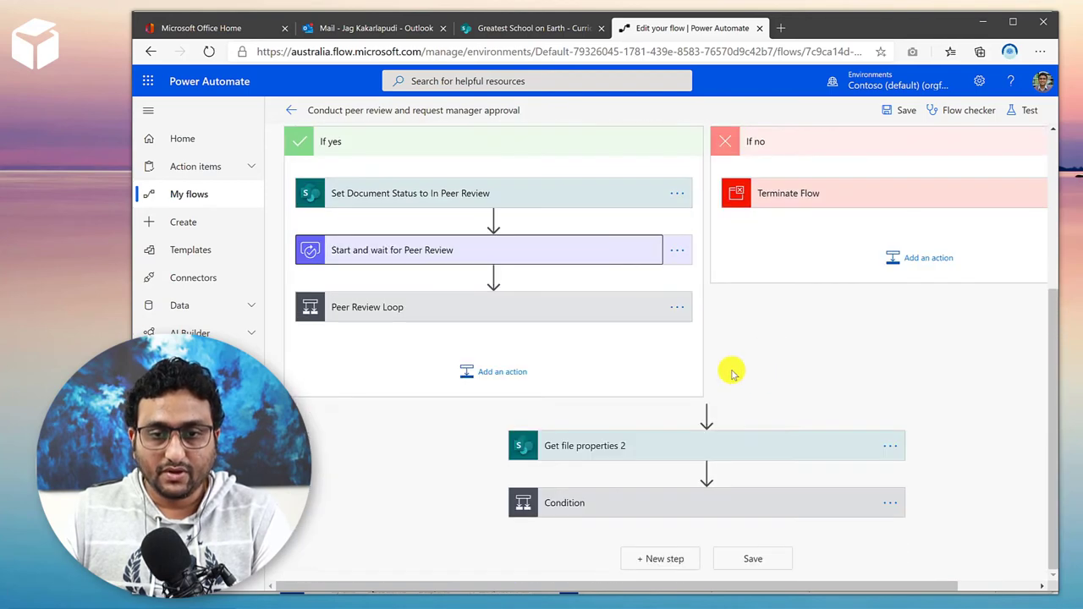
# Review the "Get file properties 2" action, collapse it, and expand the final Condition to examine its check and branches.
pyautogui.click(735, 454)
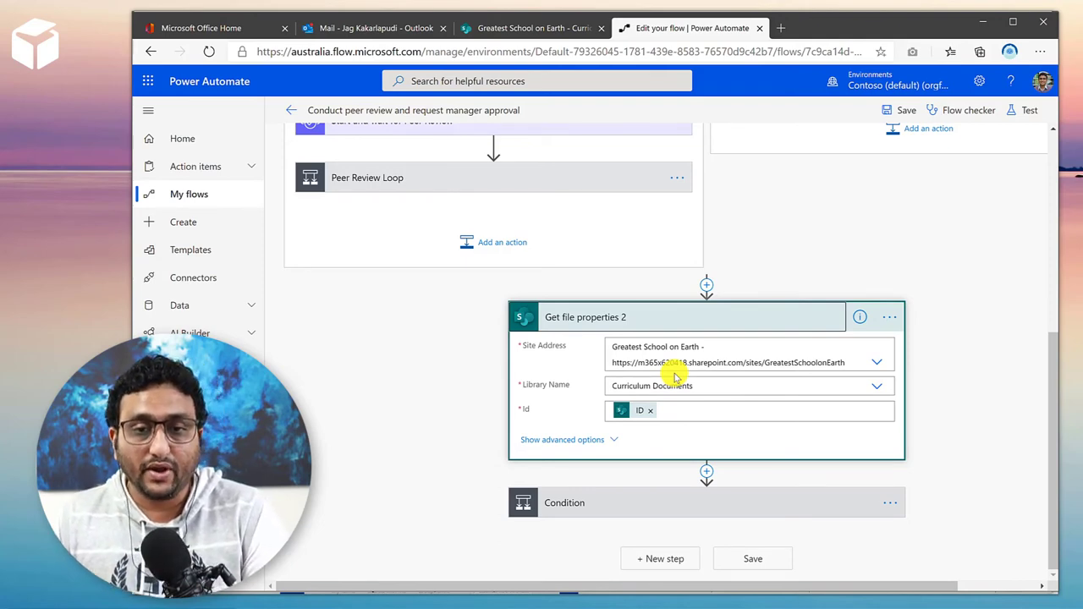
pyautogui.click(729, 316)
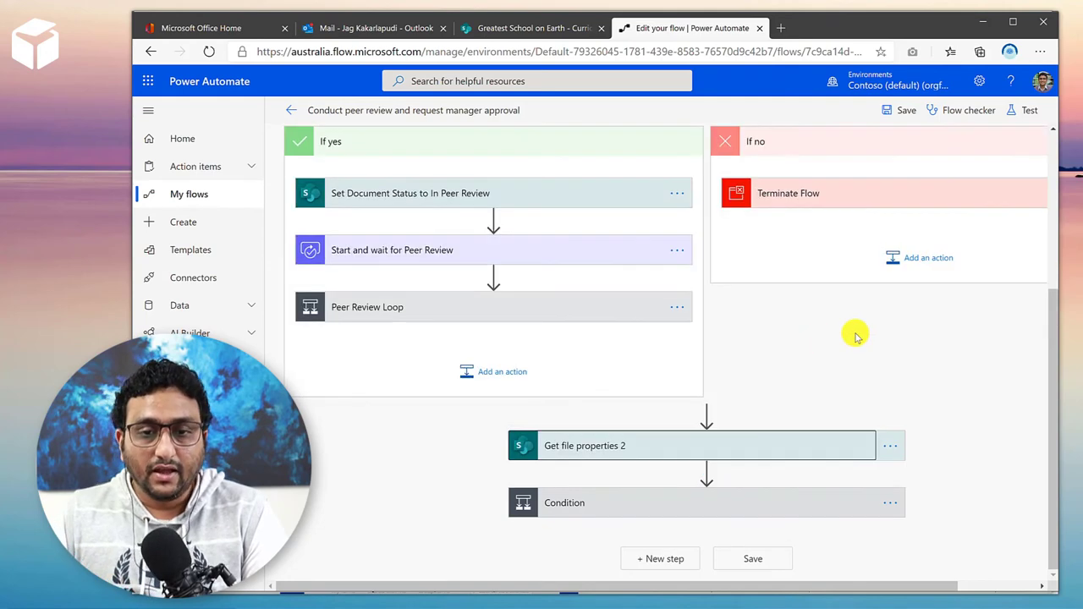
pyautogui.scroll(-5, 922, 368)
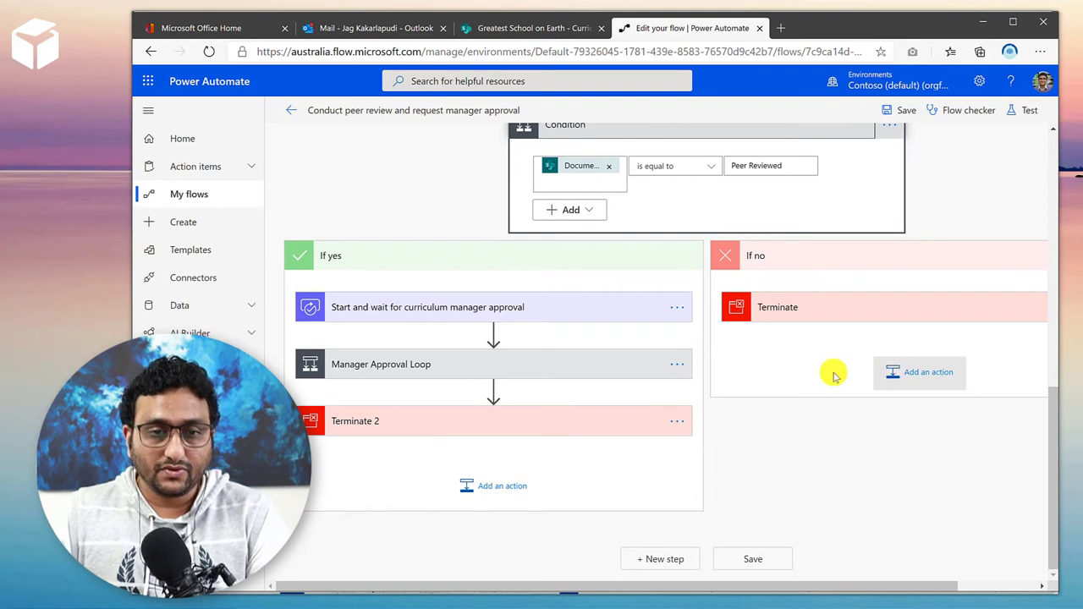
# Expand "Start and wait for curriculum manager approval" and review its approval type, title, assignee, details and item link.
pyautogui.click(461, 306)
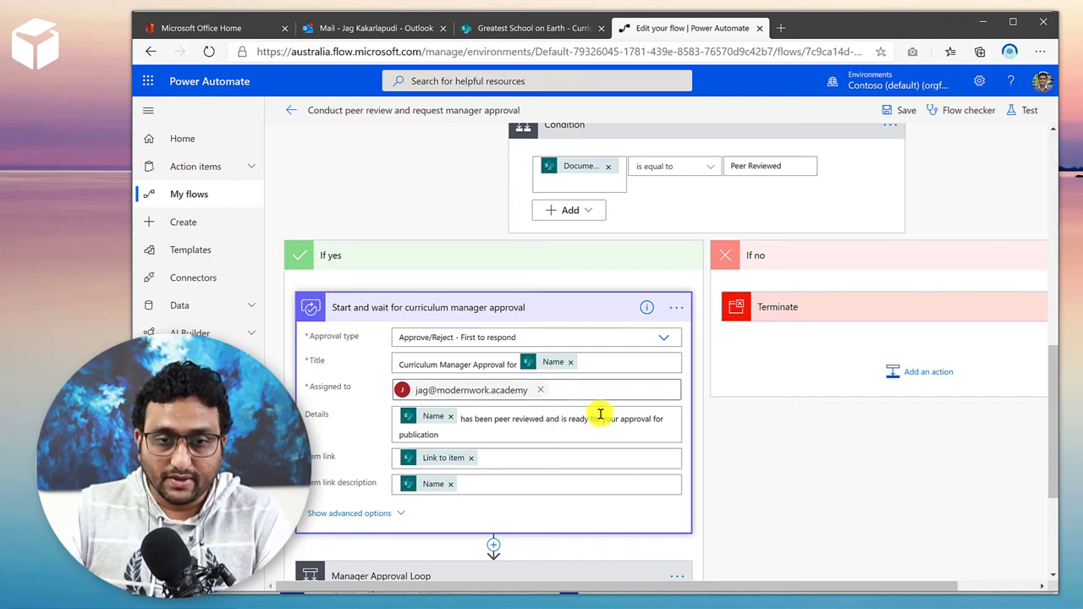
pyautogui.scroll(-1, 600, 416)
pyautogui.scroll(1, 600, 416)
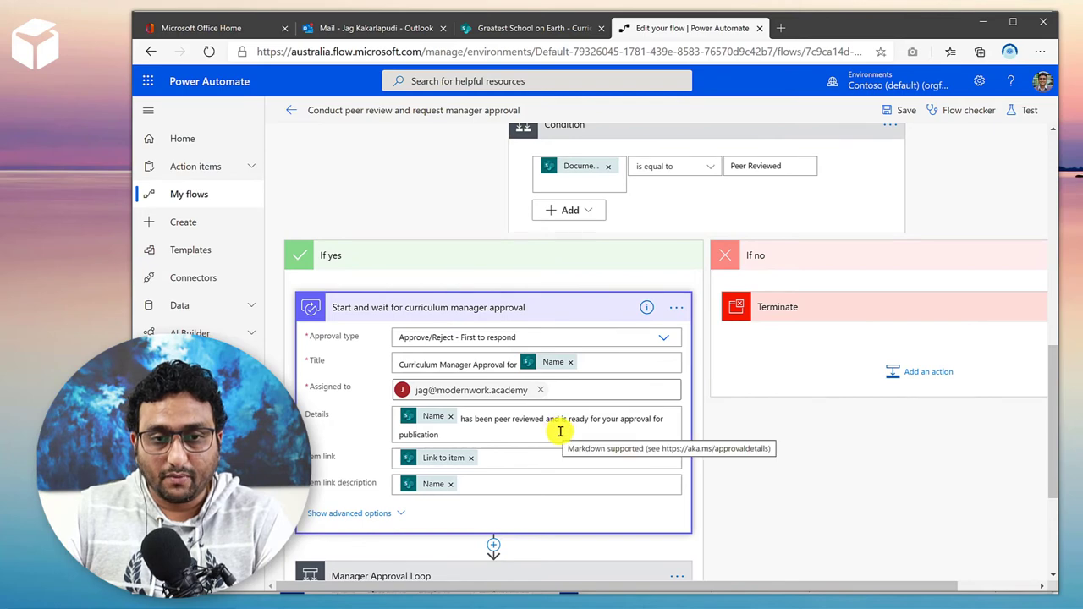
pyautogui.scroll(-3, 573, 423)
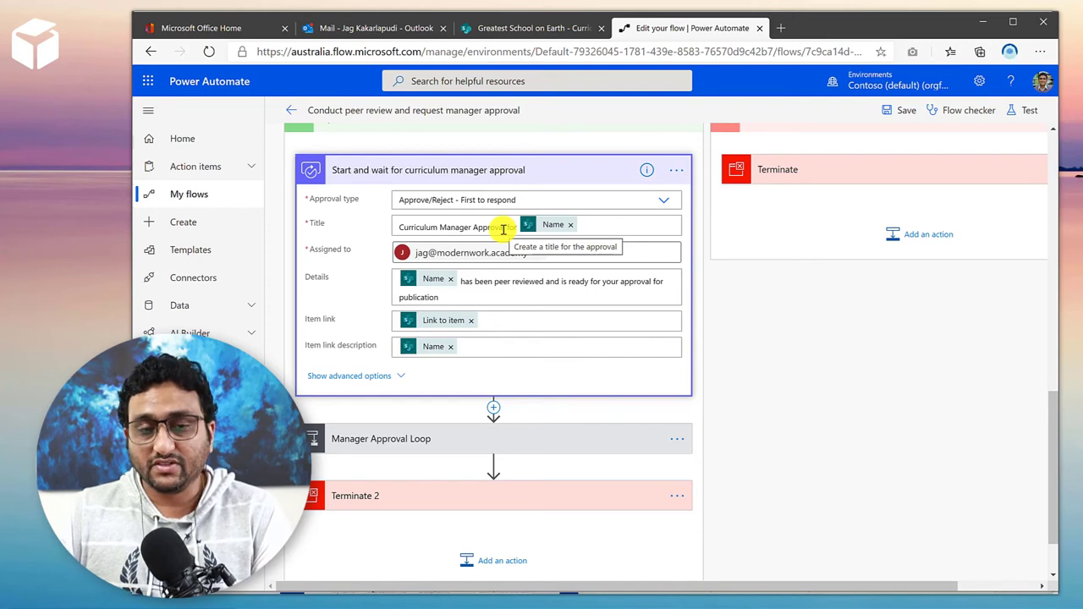
pyautogui.scroll(-1, 525, 313)
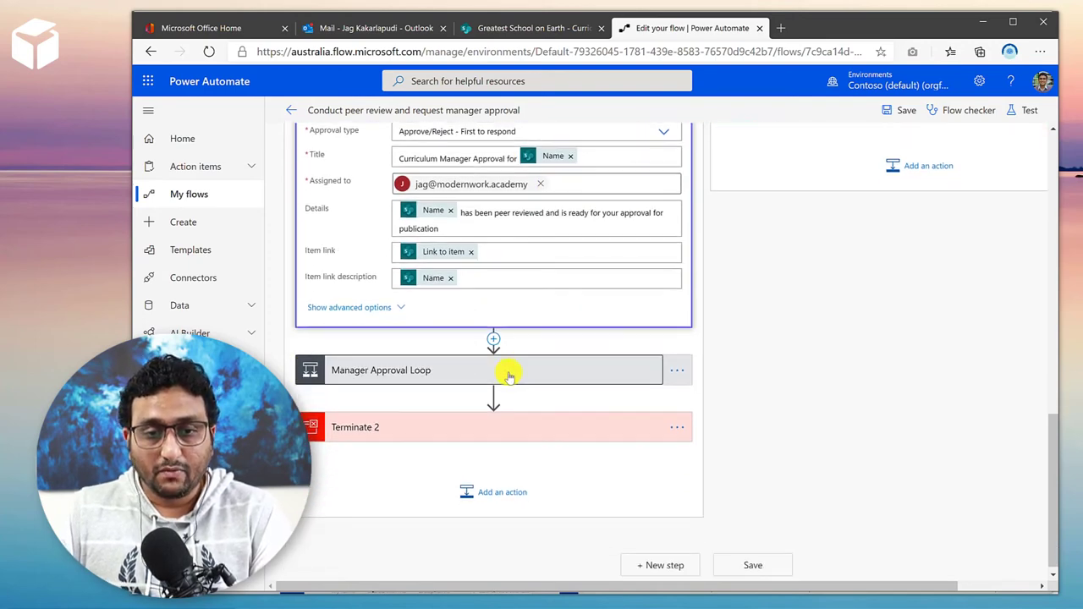
# Expand "Manager Approval Loop" and examine its condition and the document status updates in the If yes and If no branches.
pyautogui.click(598, 380)
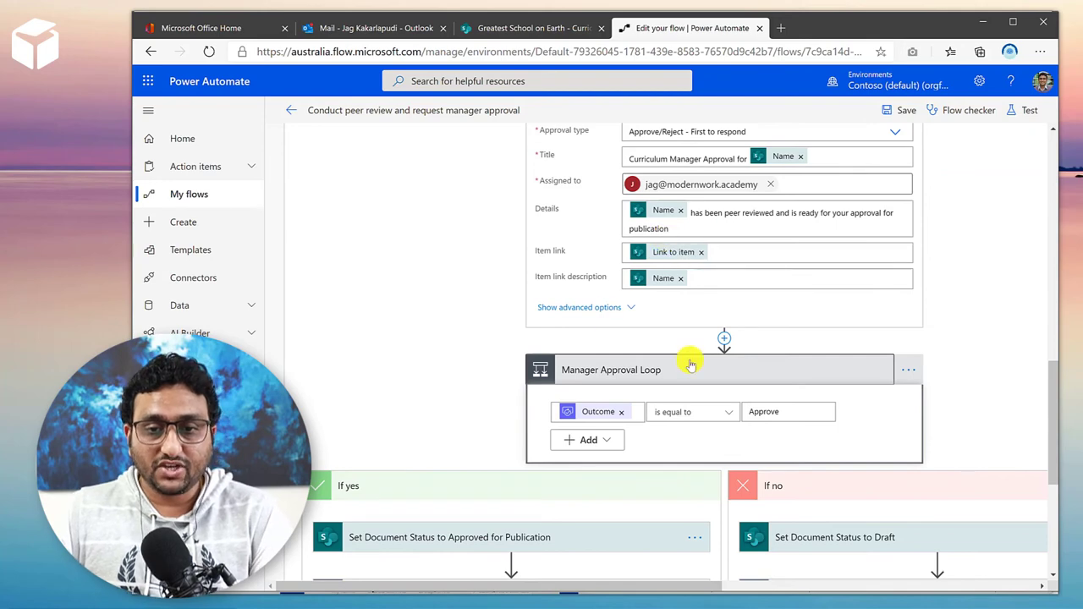
pyautogui.scroll(-2, 672, 300)
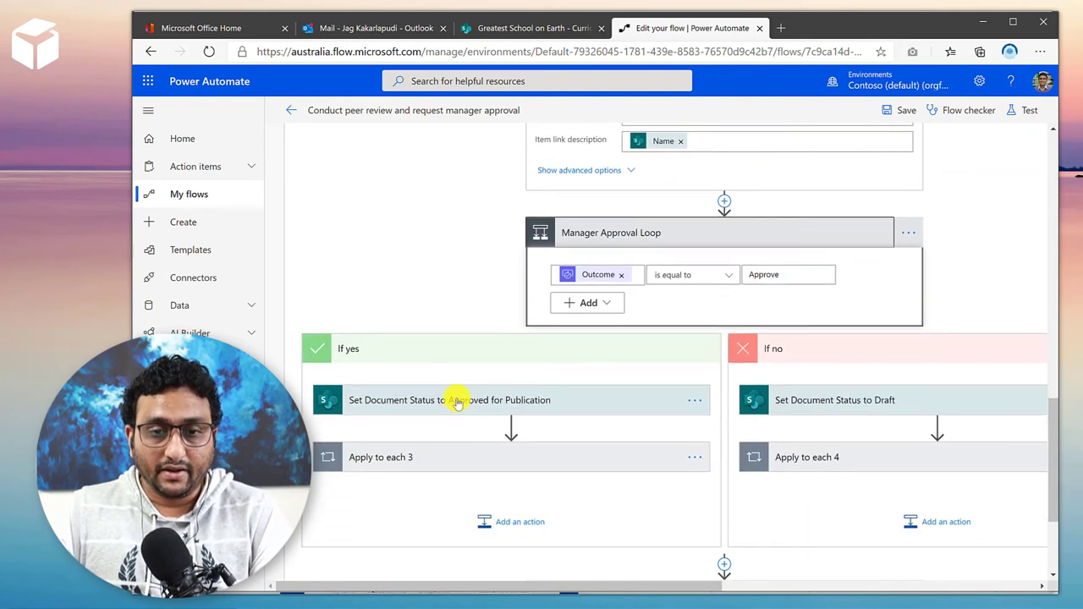
pyautogui.moveTo(417, 426)
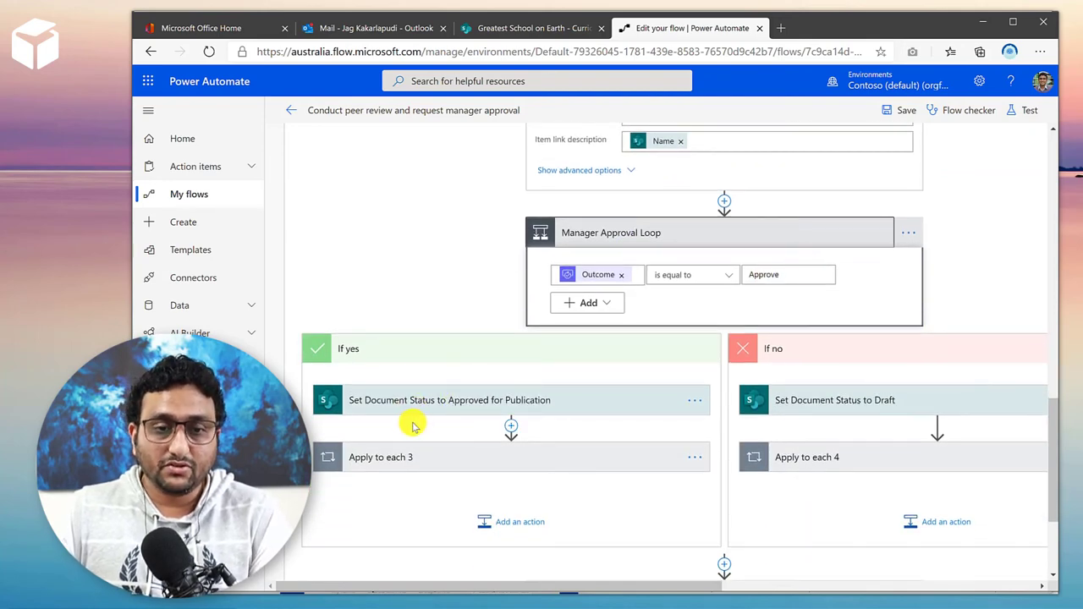
pyautogui.click(423, 401)
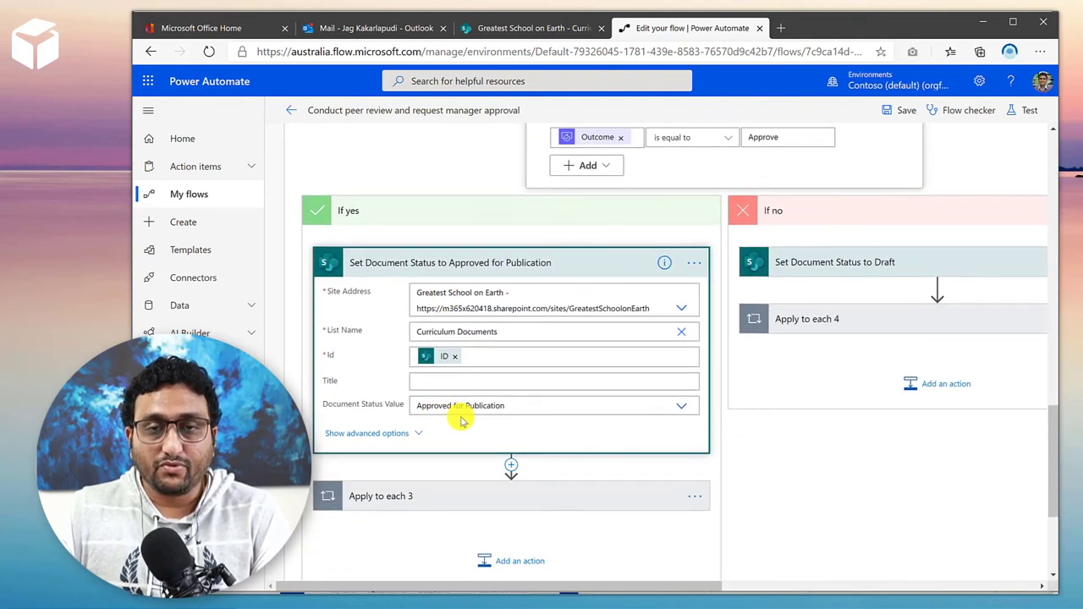
pyautogui.click(524, 263)
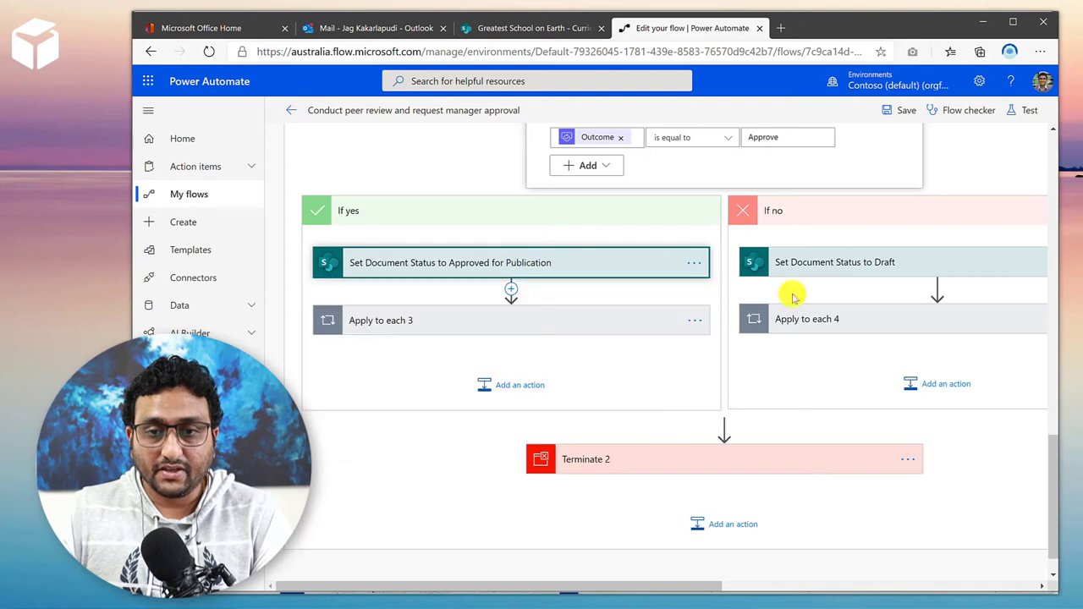
pyautogui.click(784, 261)
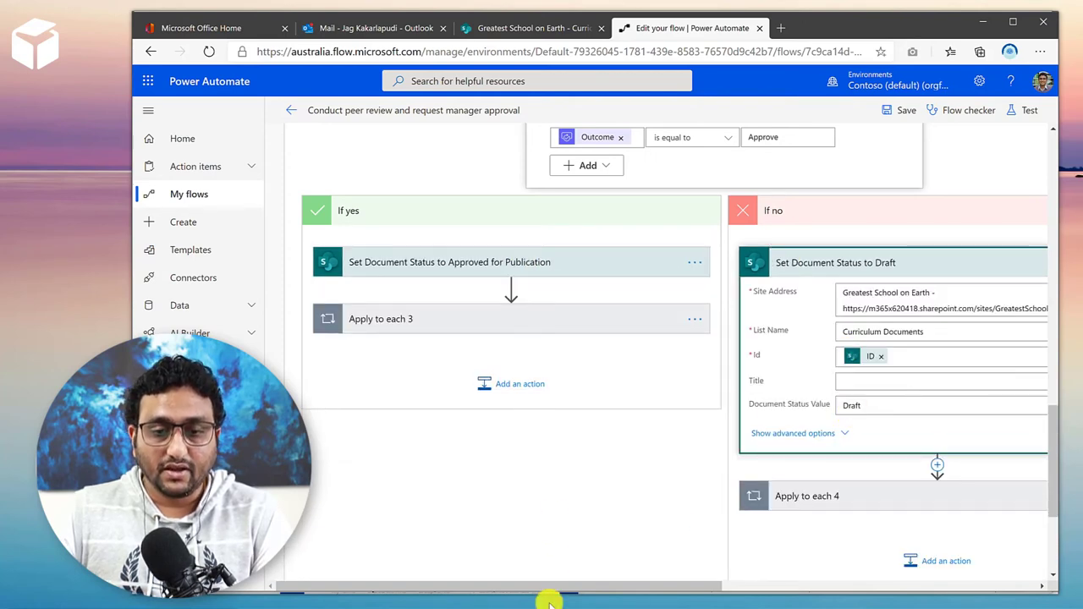
# Switch to the workflow diagram PDF in Adobe Acrobat Reader, review the peer review and curriculum manager approval paths, and minimize it.
pyautogui.hotkey('alt', 'Tab')
pyautogui.scroll(-5, 621, 432)
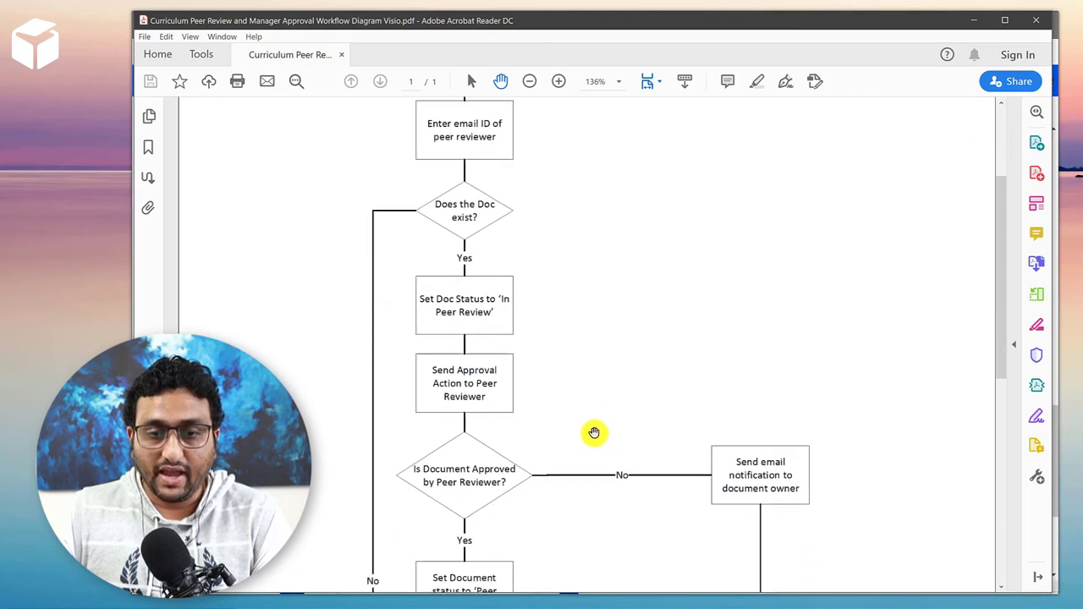
pyautogui.scroll(-2, 584, 439)
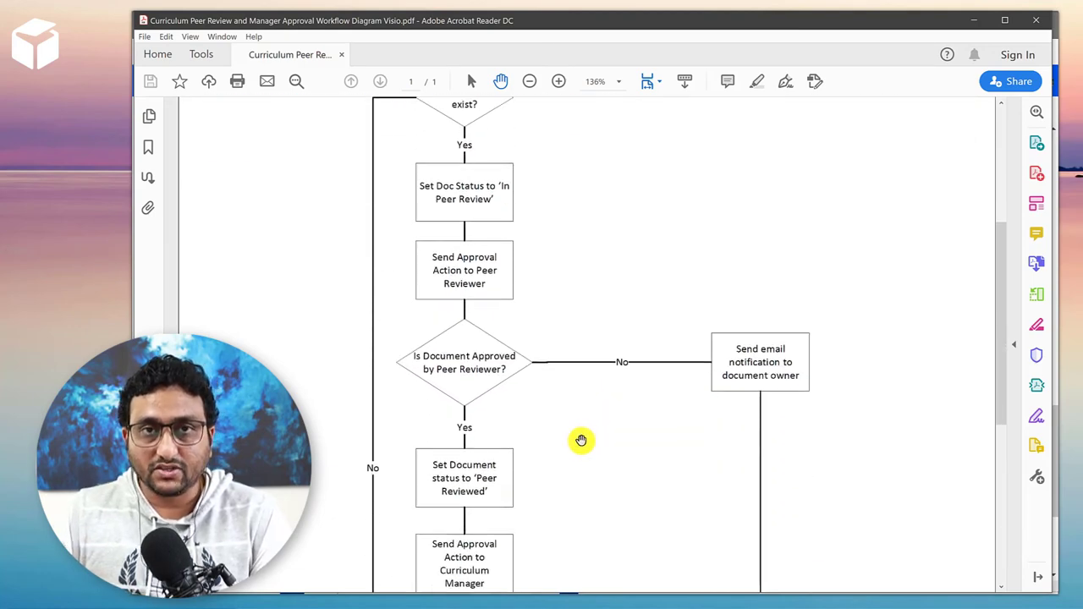
pyautogui.scroll(-2, 704, 440)
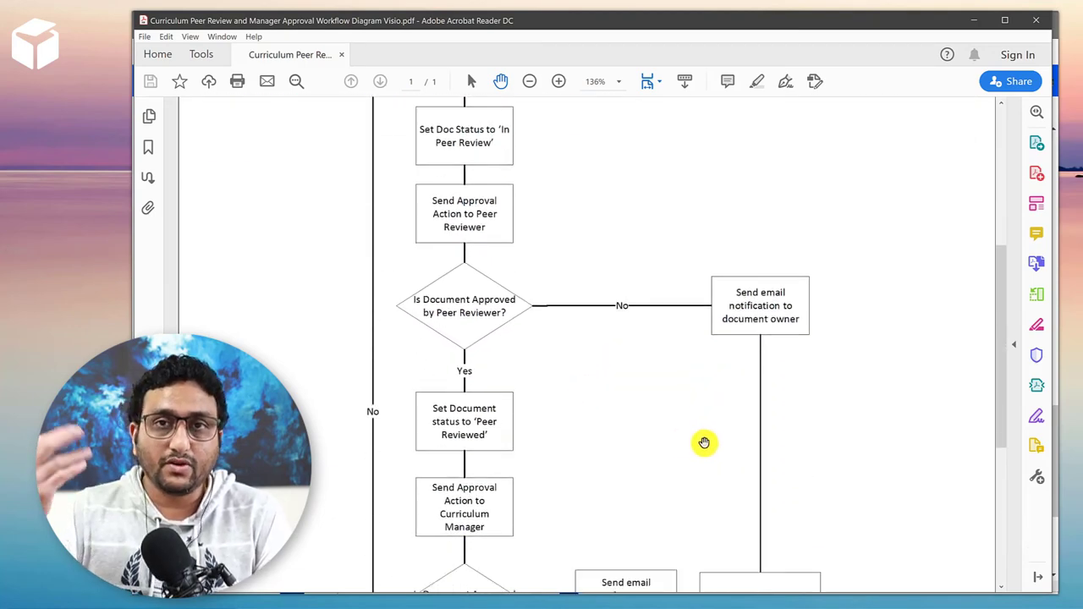
pyautogui.scroll(-3, 704, 441)
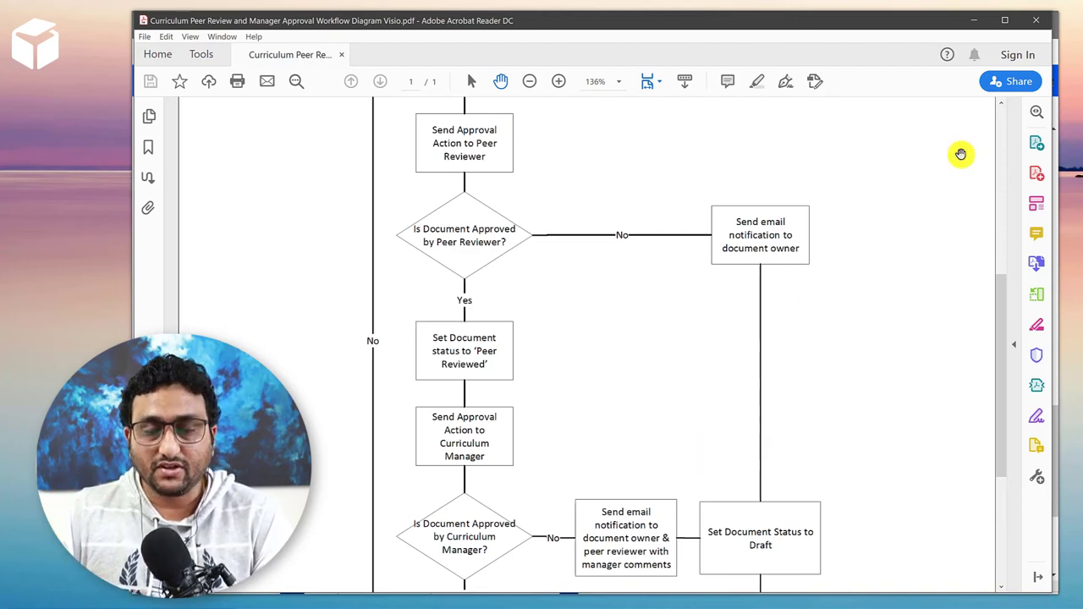
pyautogui.click(973, 19)
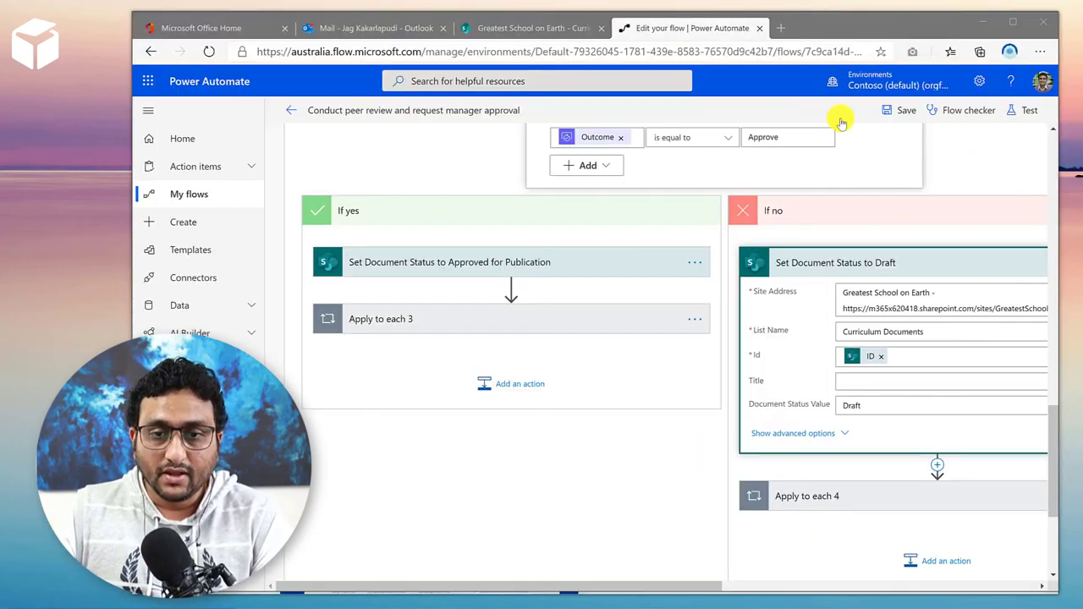
# Collapse the "Set Document Status to Draft" action, both branches of "Check Doc Exists" and that condition itself.
pyautogui.click(822, 263)
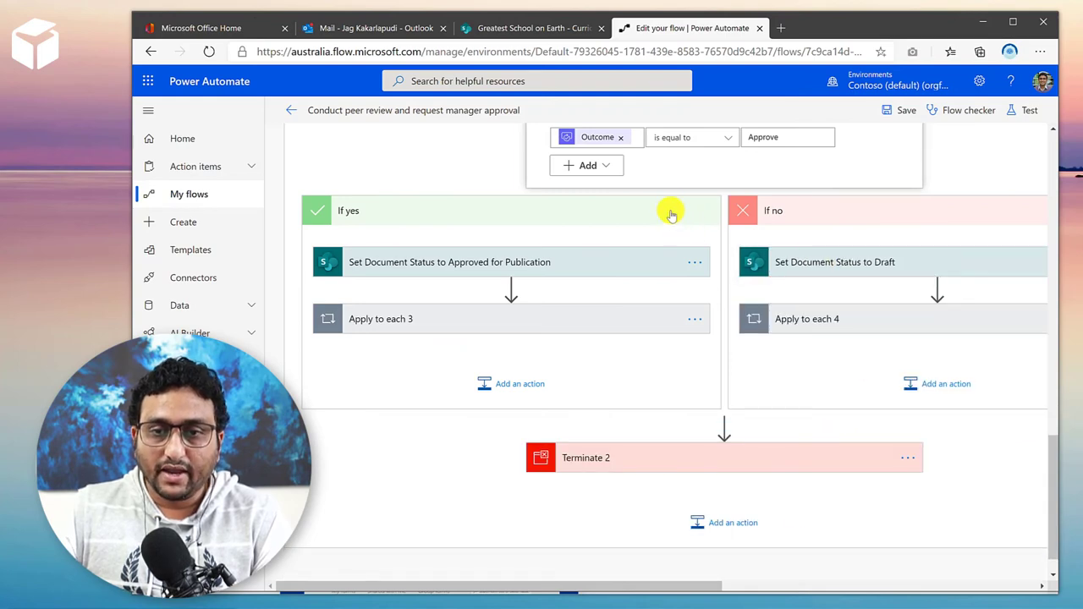
pyautogui.scroll(3, 669, 213)
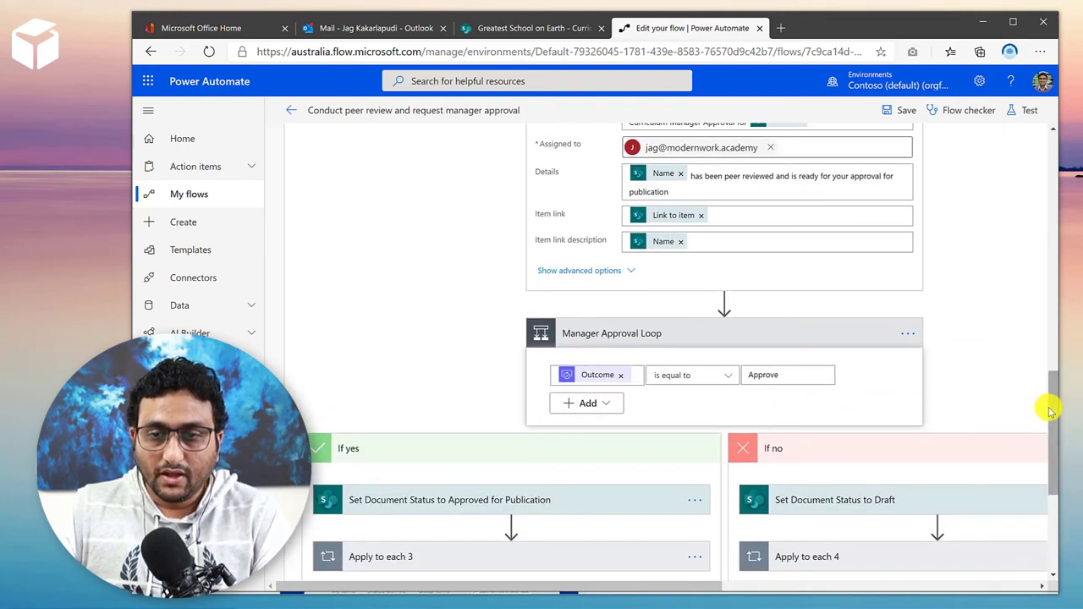
pyautogui.moveTo(1047, 406); pyautogui.dragTo(1014, 275)
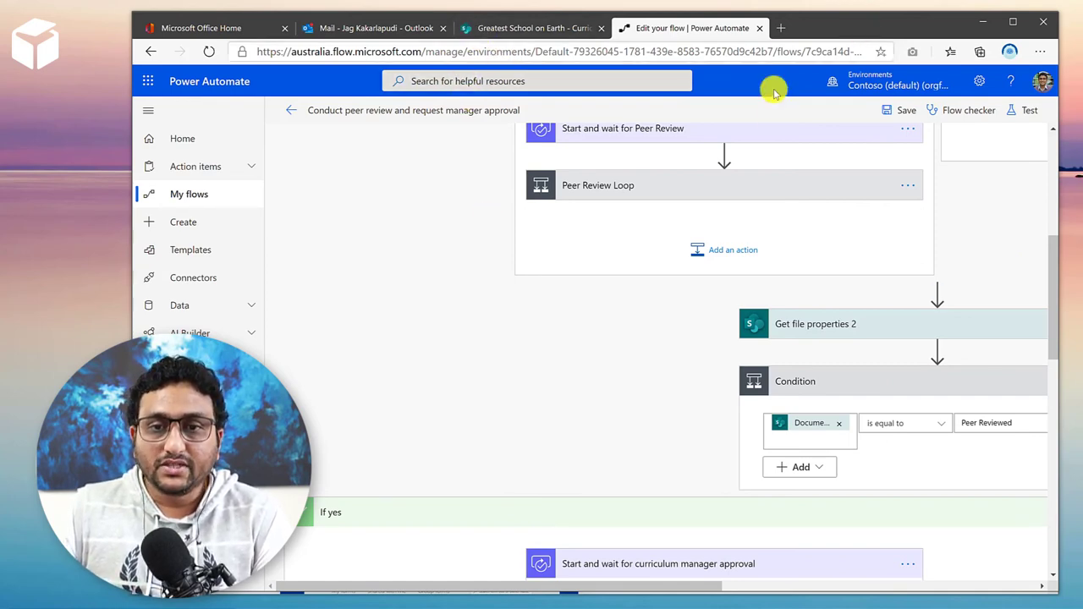
pyautogui.moveTo(1055, 270); pyautogui.dragTo(1052, 218)
pyautogui.click(797, 322)
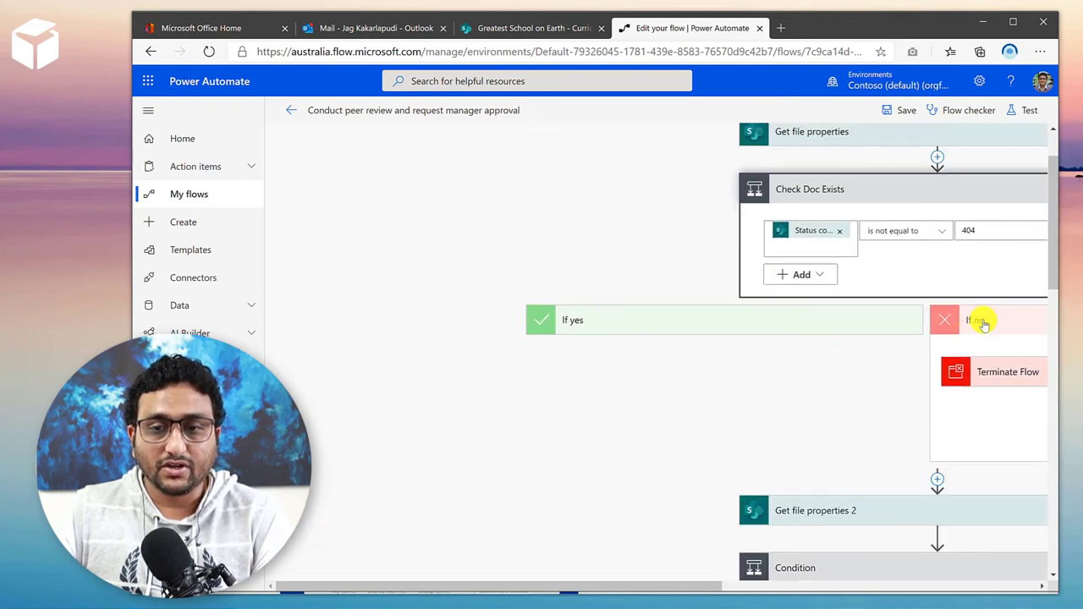
pyautogui.click(983, 322)
pyautogui.click(879, 187)
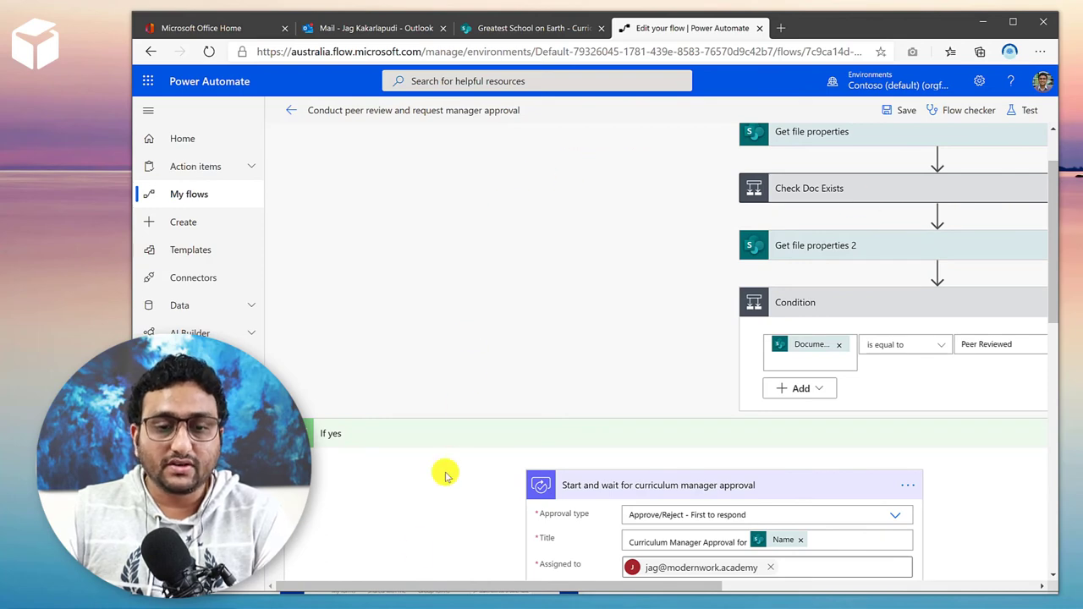
# Switch to the Modern Work site, open the "Office 365 Document Management Tutorials for Schools" course and review its included files.
pyautogui.click(385, 606)
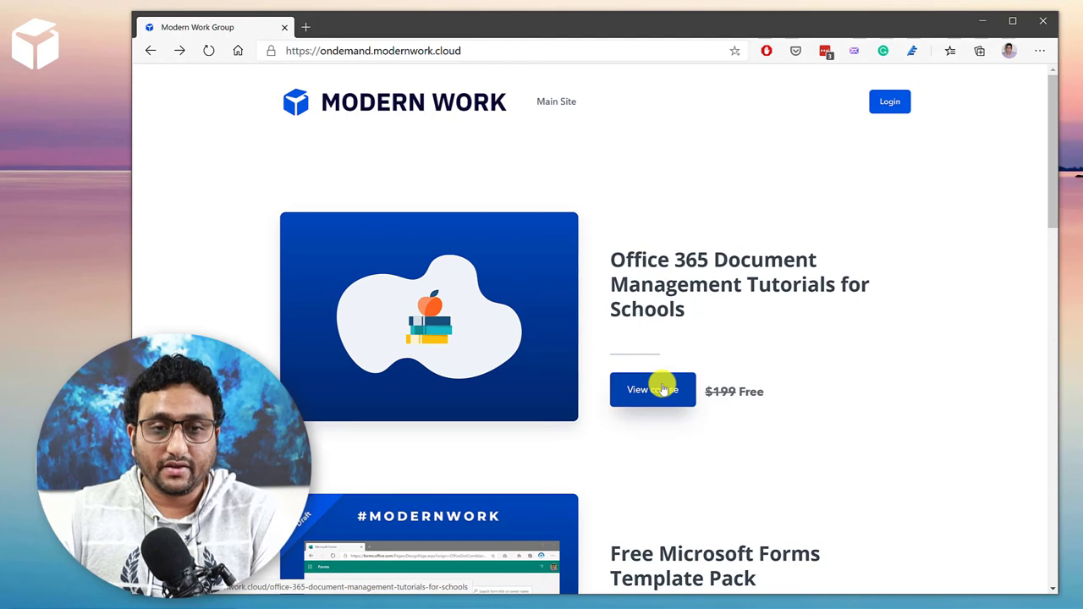
pyautogui.click(657, 391)
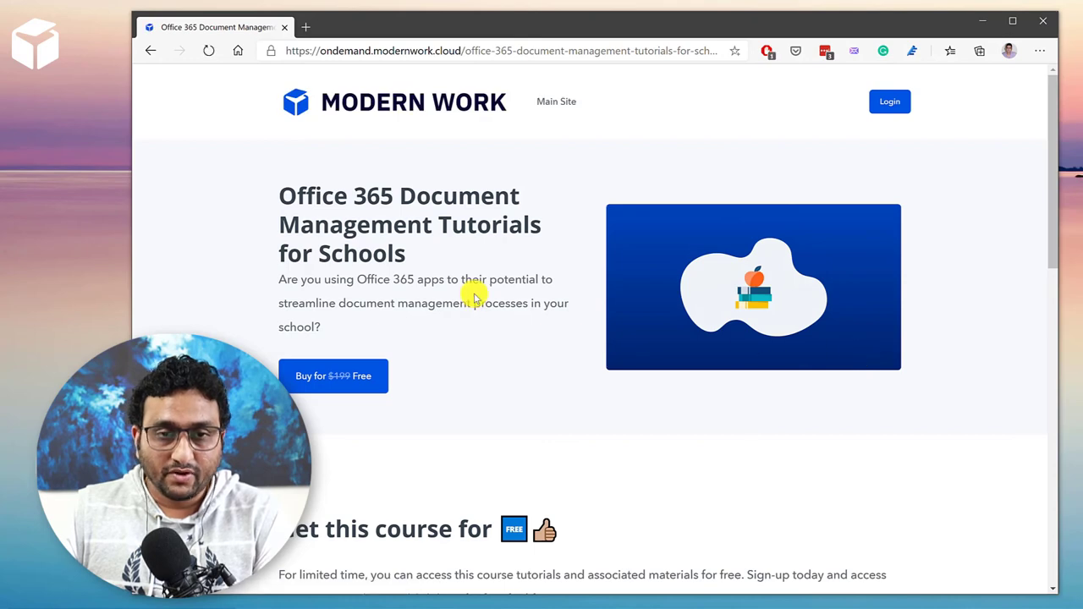
pyautogui.scroll(-3, 474, 296)
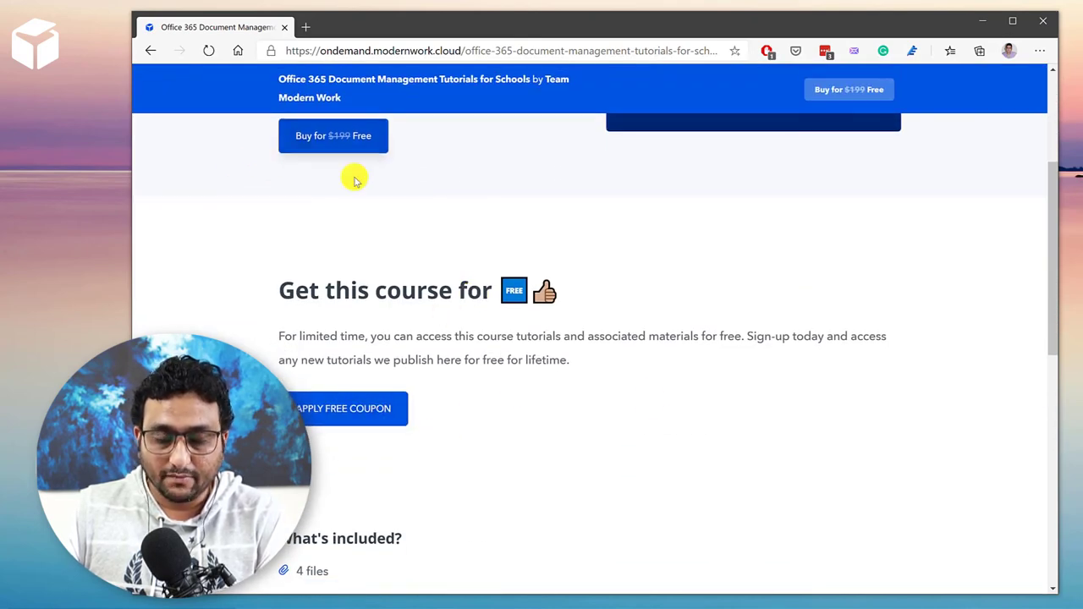
pyautogui.scroll(-5, 775, 409)
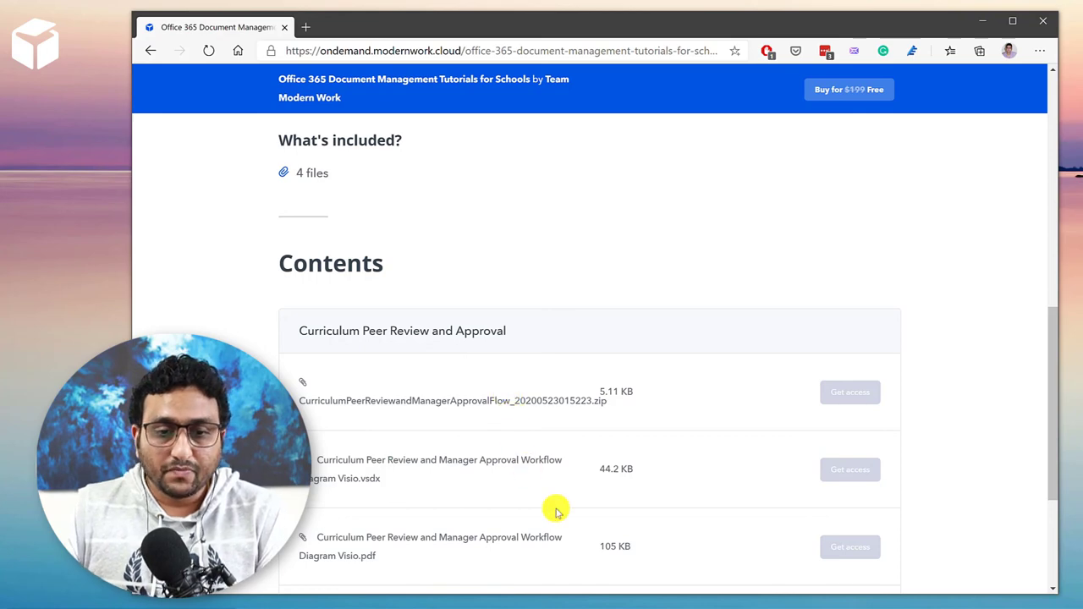
# Return to the SharePoint Curriculum Documents library, review the Document Status choices in the Year 8 History file's details, and close the details.
pyautogui.click(461, 608)
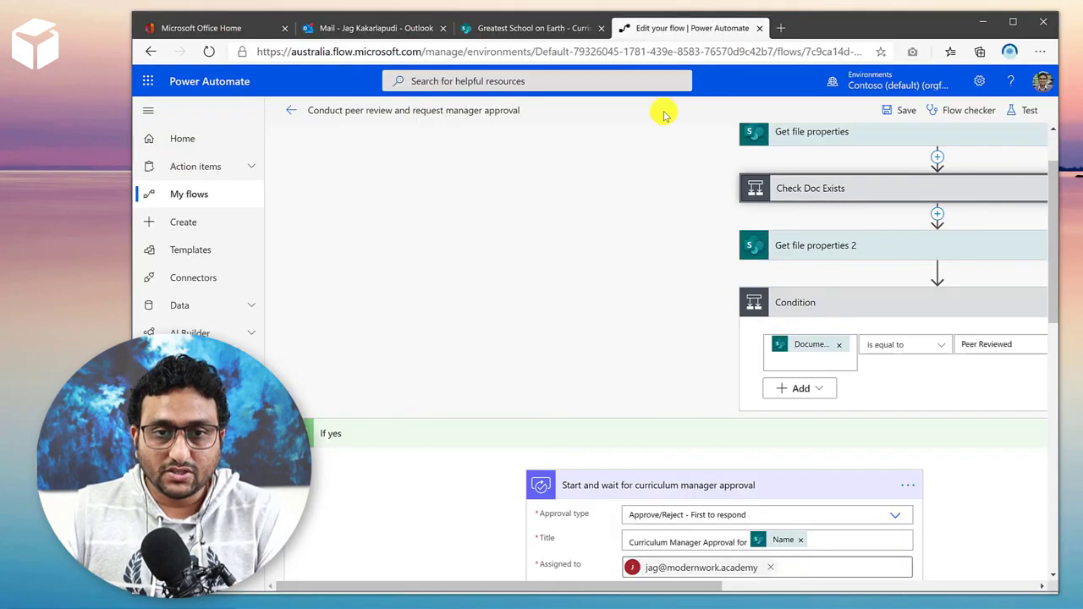
pyautogui.click(492, 27)
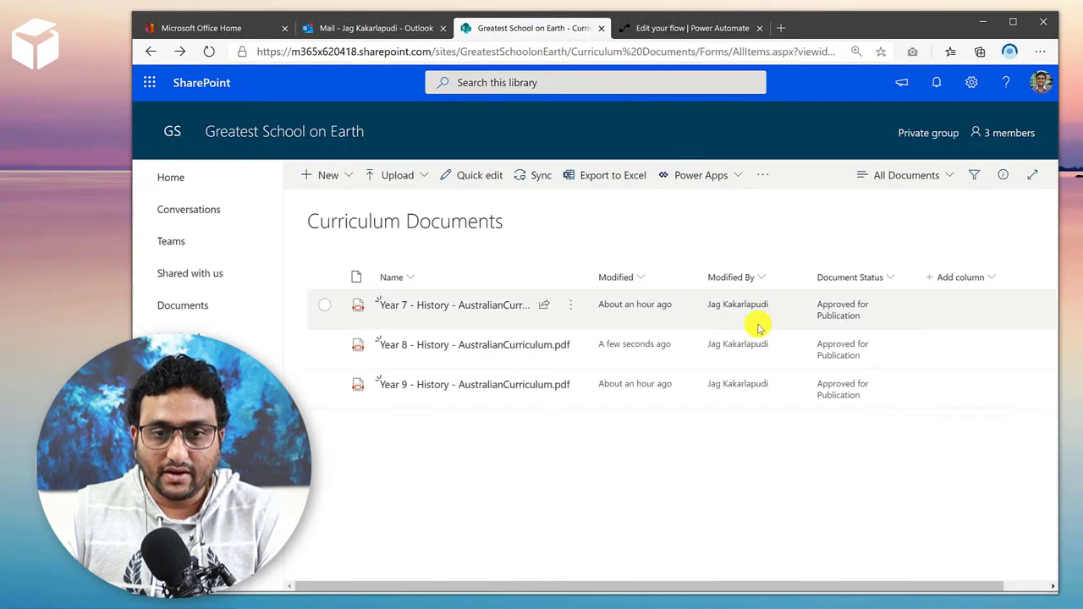
pyautogui.click(324, 345)
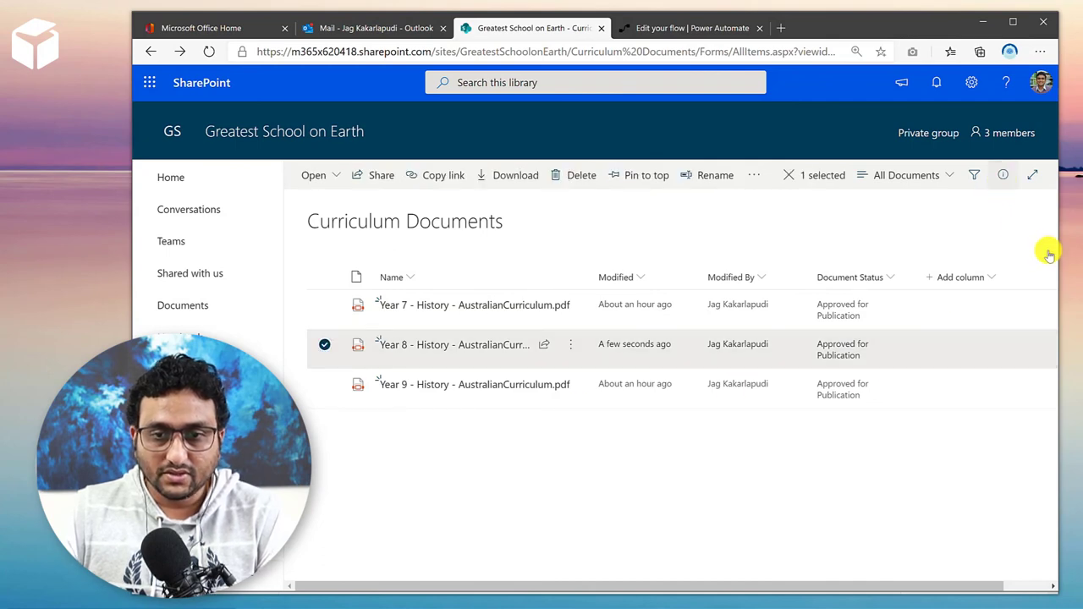
pyautogui.click(1003, 175)
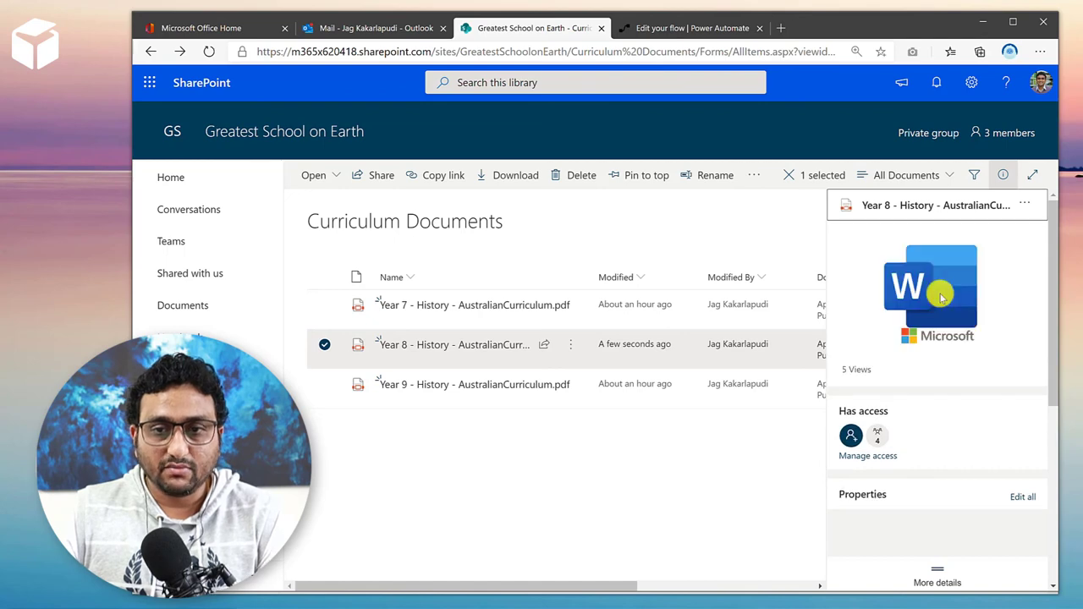
pyautogui.moveTo(1056, 266); pyautogui.dragTo(1055, 346)
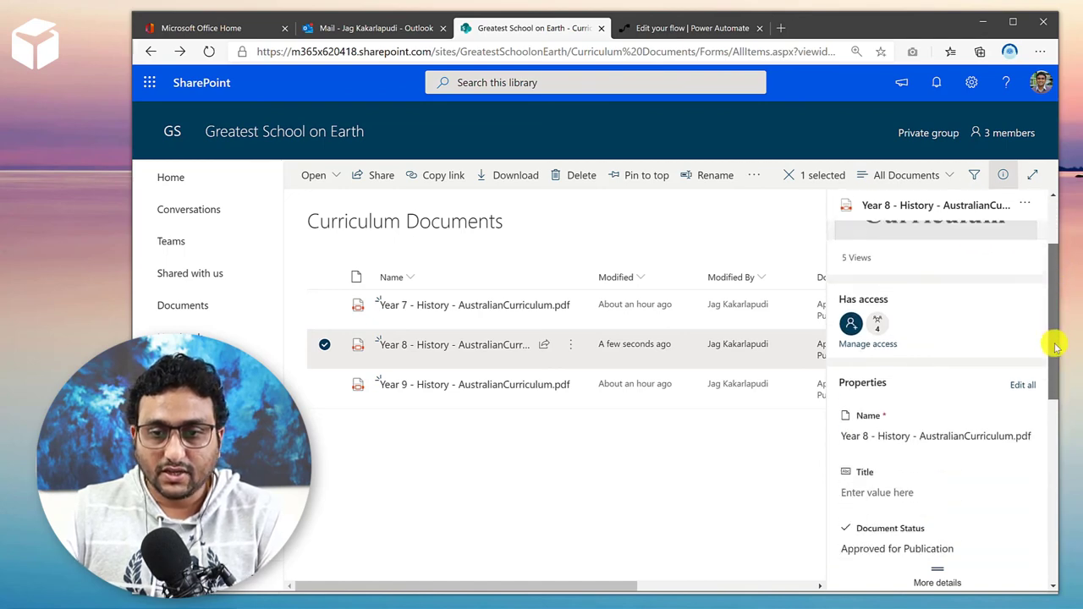
pyautogui.scroll(-2, 1055, 347)
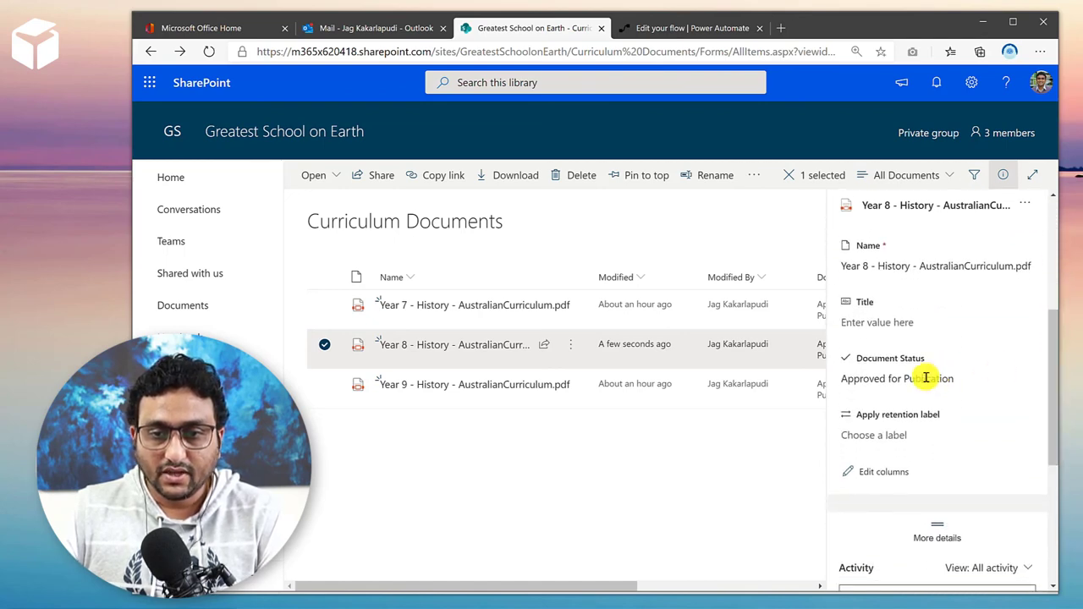
pyautogui.click(926, 379)
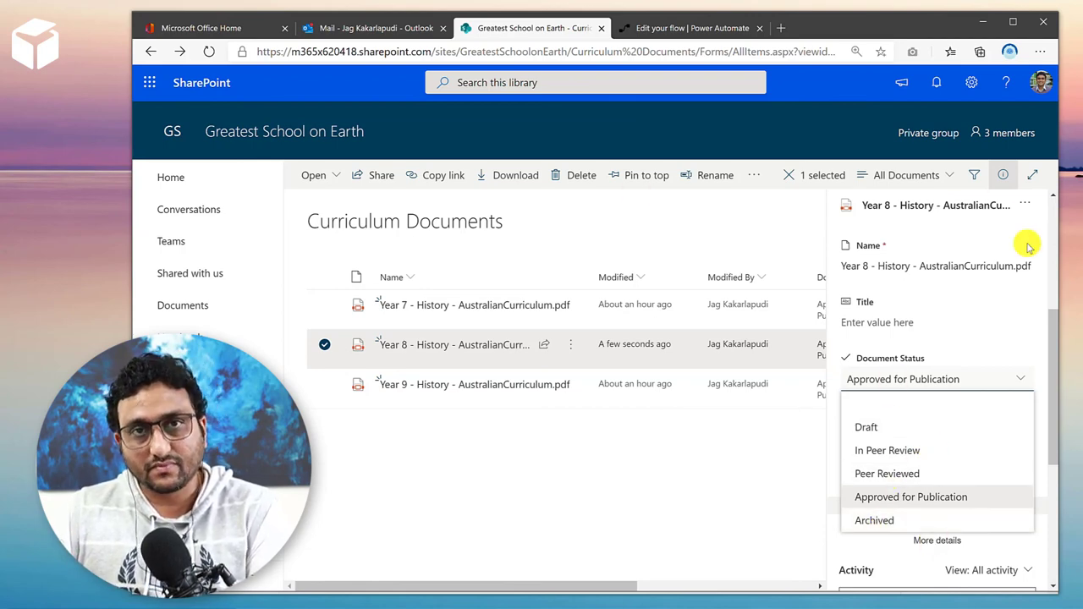
pyautogui.click(1003, 174)
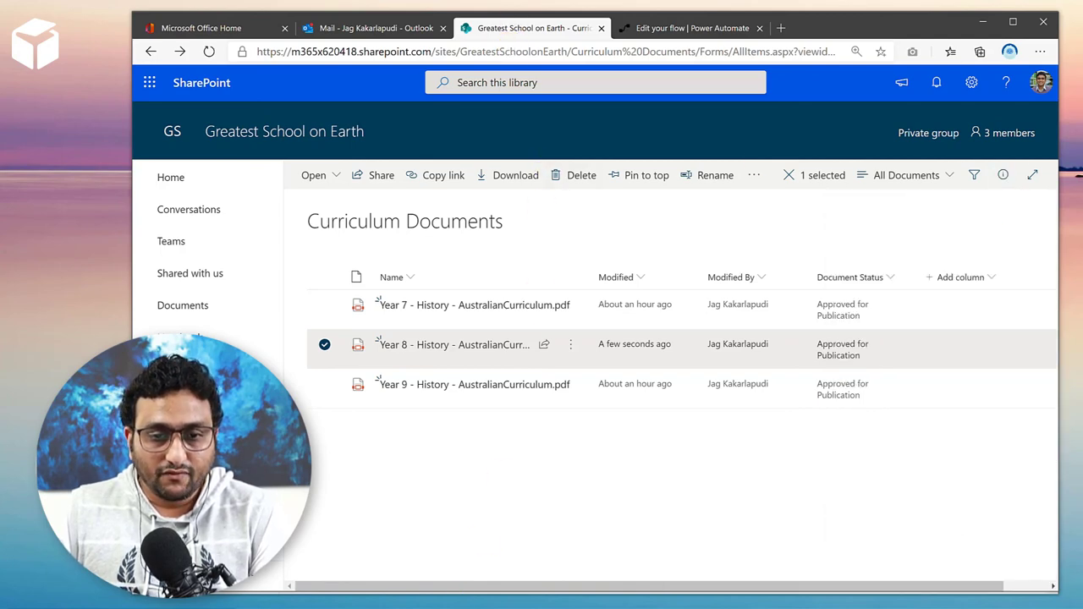